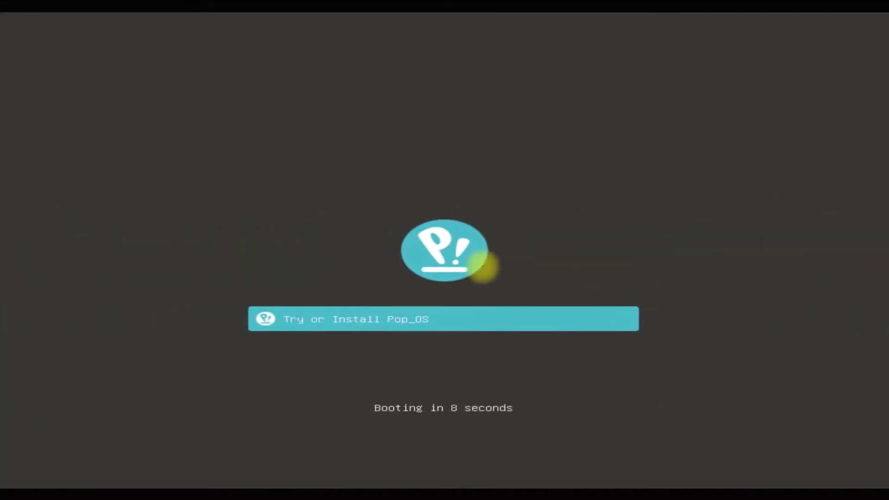
# Step: Boot 'Try or Install Pop_OS' immediately, landing on the installer's language step
pyautogui.press('Return')
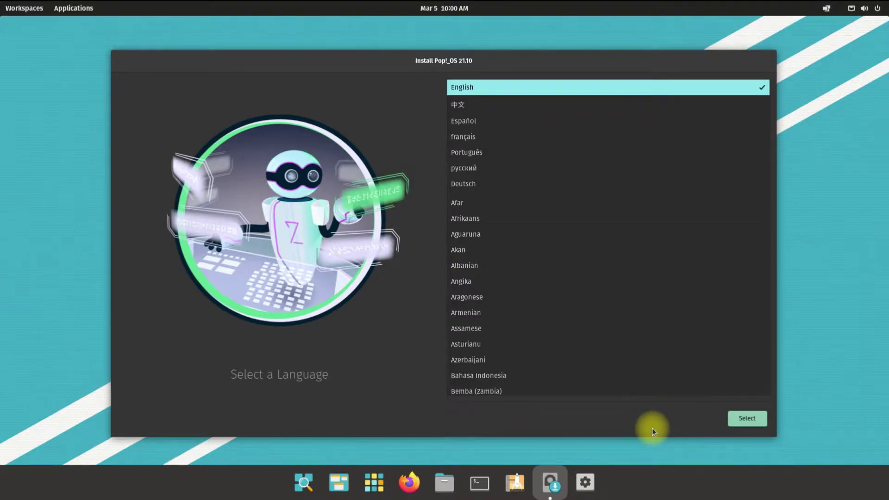
# Step: Accept English (United States) as language and English (US) with Default variant as keyboard
pyautogui.click(737, 418)
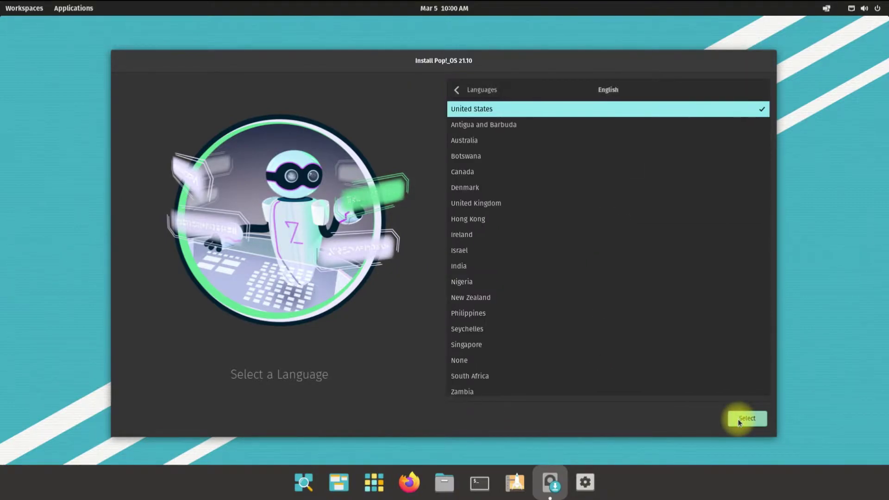
pyautogui.click(738, 419)
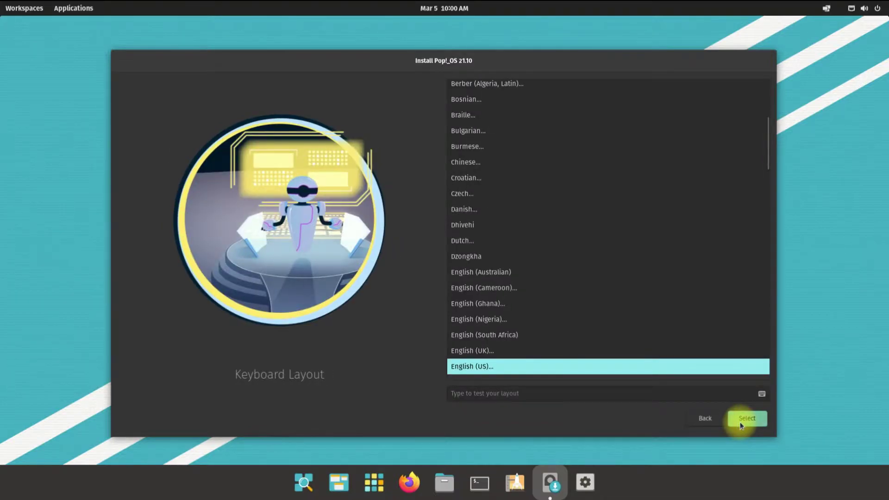
pyautogui.click(739, 421)
pyautogui.click(740, 421)
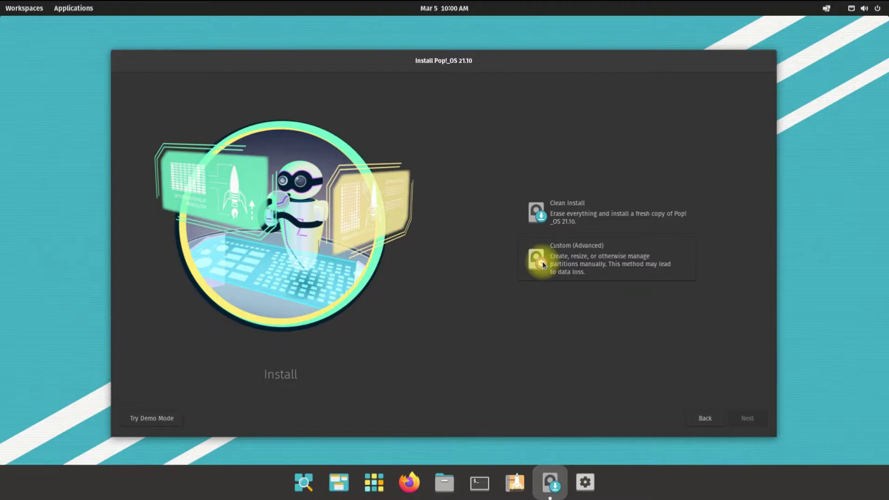
# Step: Select Custom (Advanced) install and launch GParted via Modify Partitions for the empty disk
pyautogui.click(585, 270)
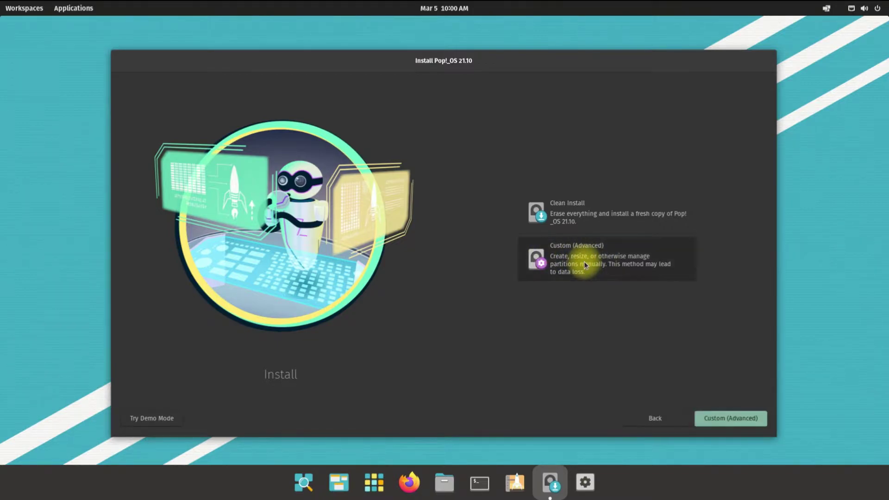
pyautogui.click(728, 414)
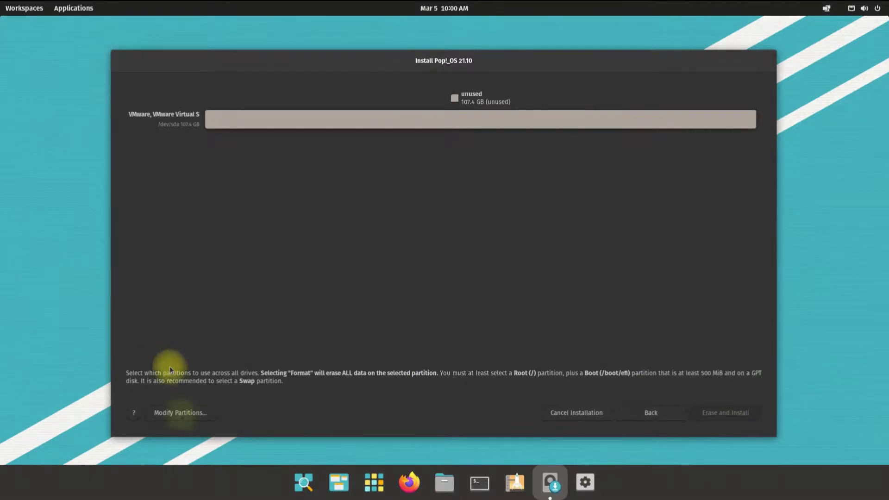
pyautogui.click(180, 415)
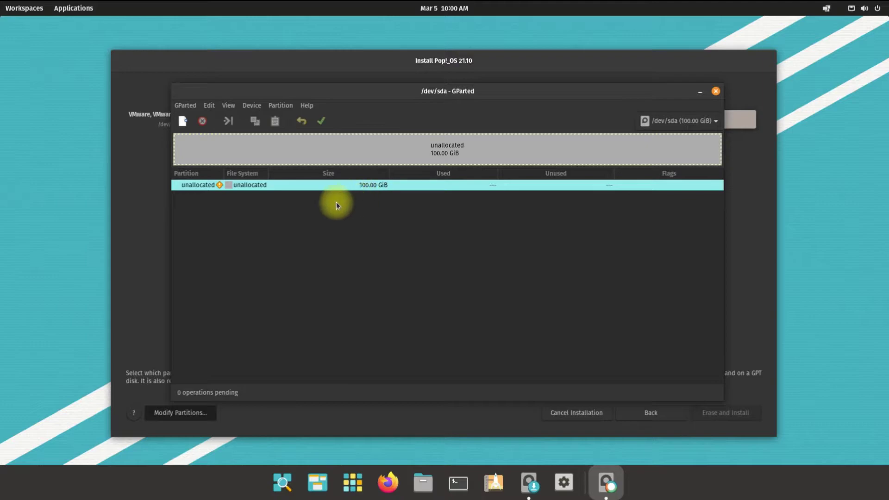
# Step: Create a new gpt partition table on /dev/sda via Device > Create Partition Table
pyautogui.click(248, 105)
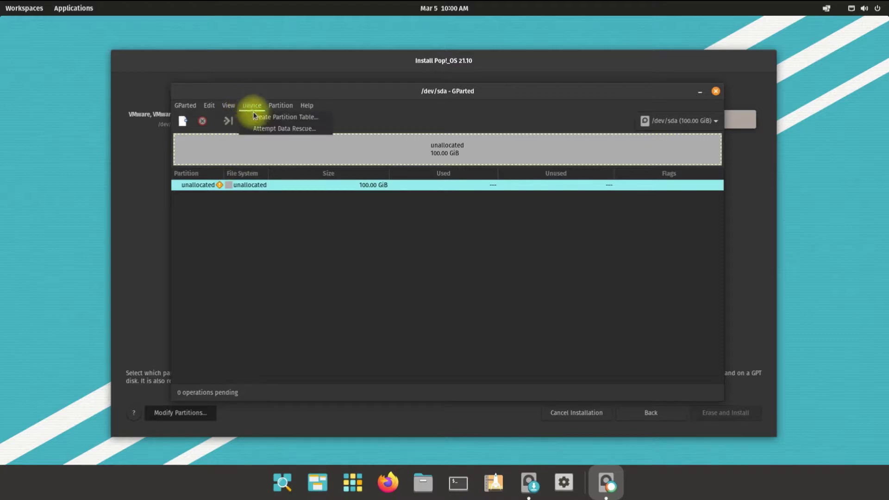
pyautogui.click(284, 117)
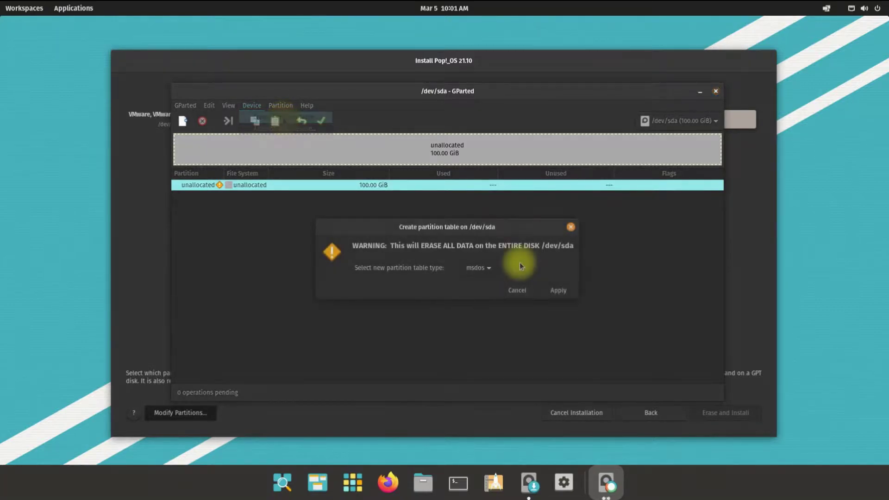
pyautogui.click(492, 267)
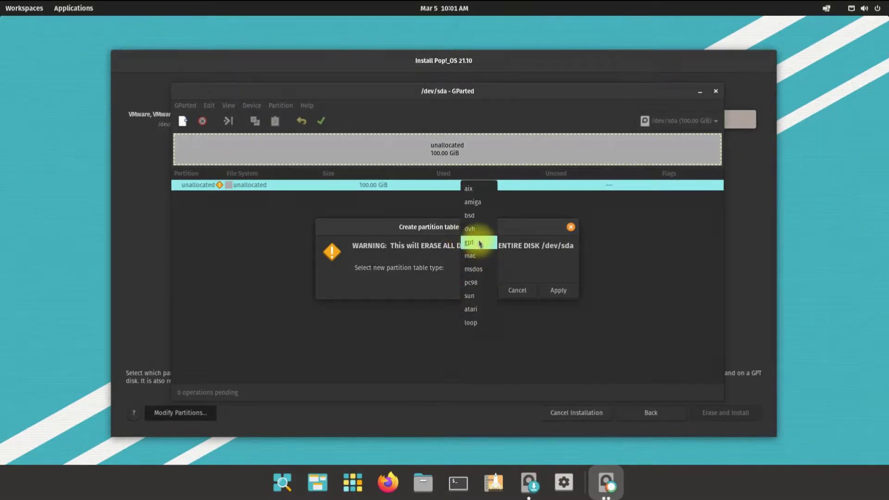
pyautogui.click(527, 292)
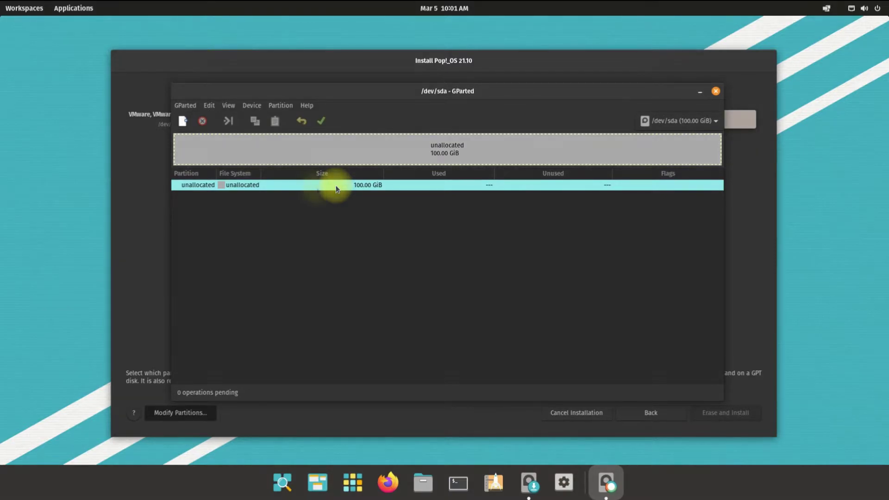
# Step: Add a new 512 MiB fat32 partition named boot with label 'efi system'
pyautogui.rightClick(315, 150)
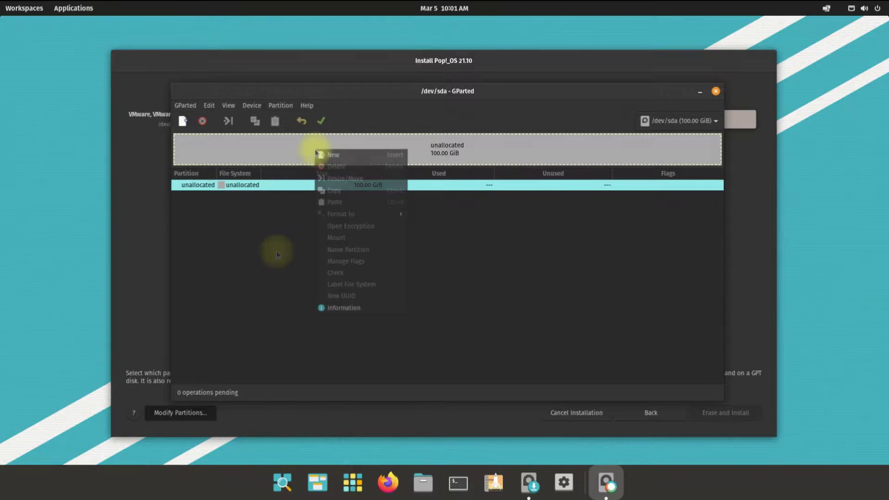
pyautogui.click(357, 155)
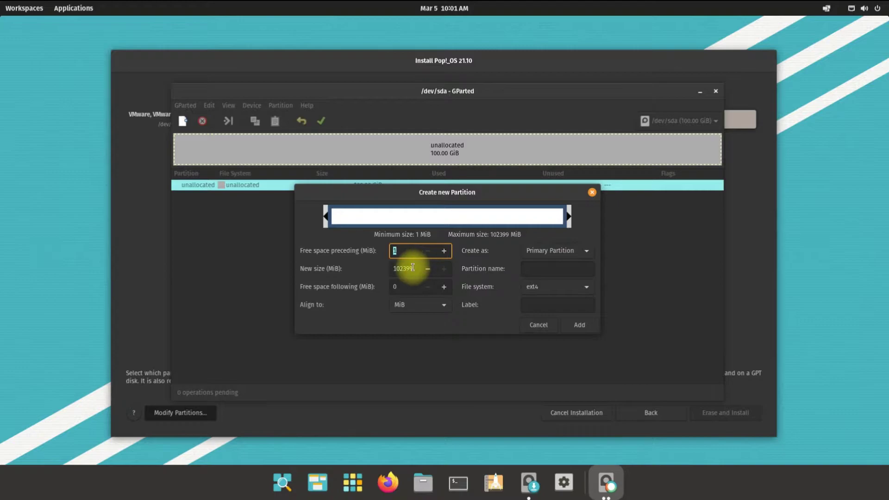
pyautogui.doubleClick(412, 268)
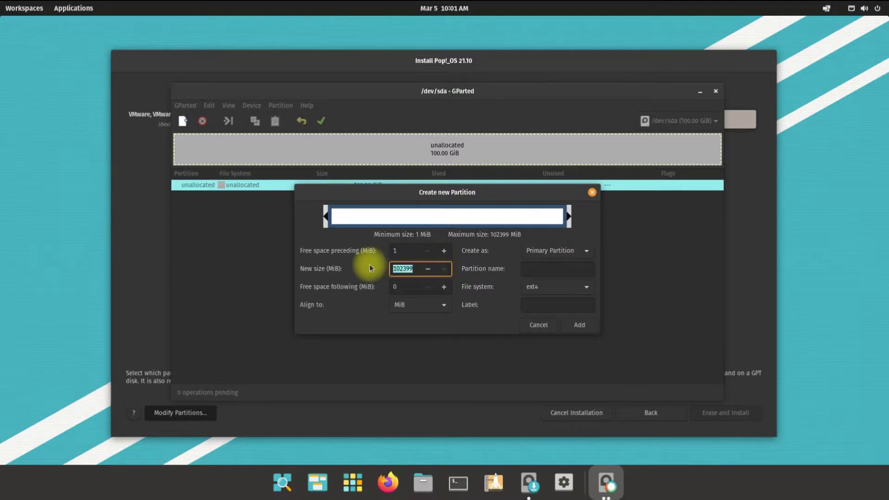
pyautogui.write('512')
pyautogui.click(443, 306)
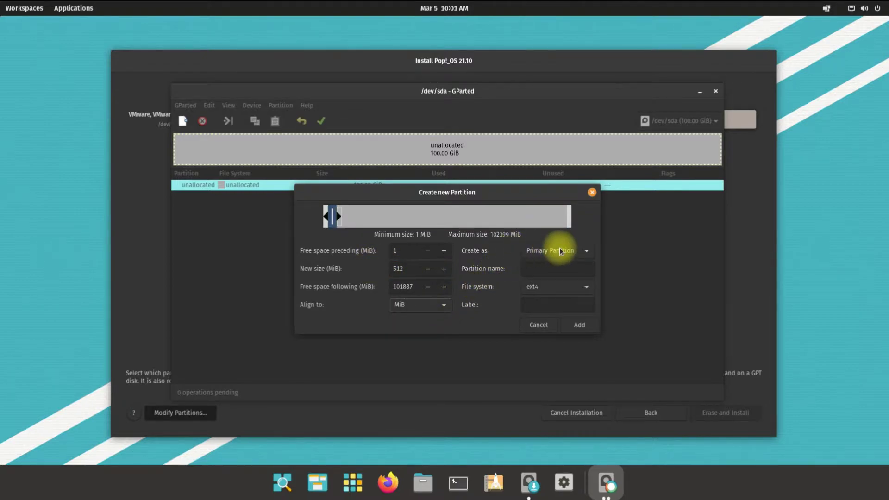
pyautogui.click(565, 270)
pyautogui.write('boot')
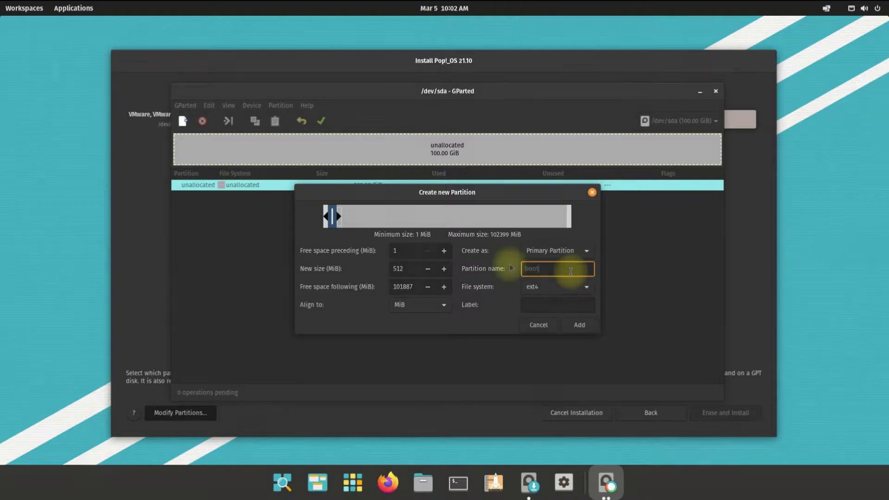
pyautogui.click(549, 287)
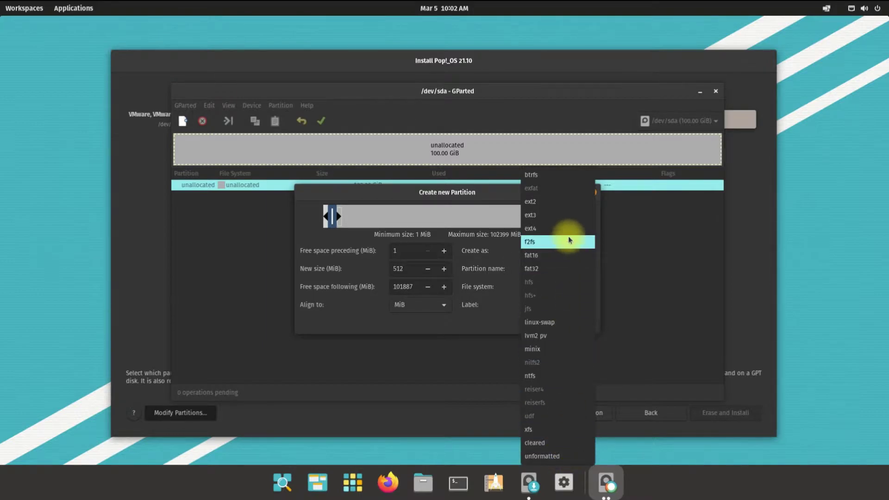
pyautogui.click(558, 268)
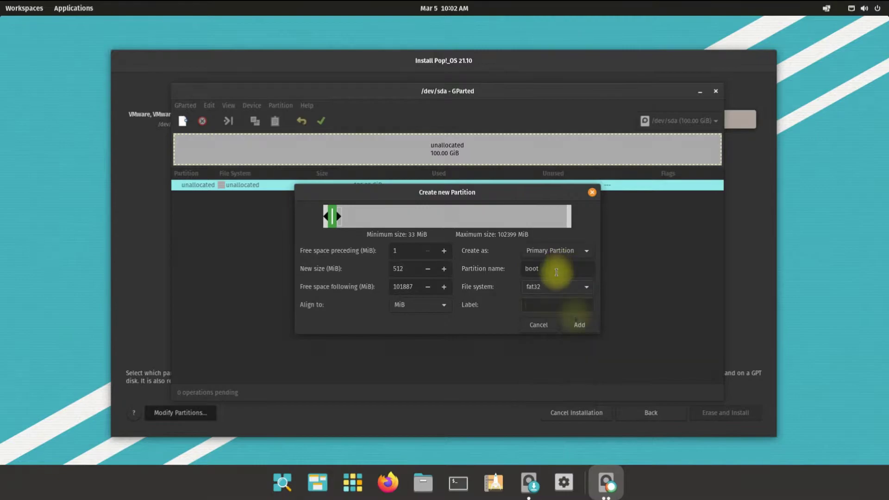
pyautogui.click(575, 307)
pyautogui.write('efi')
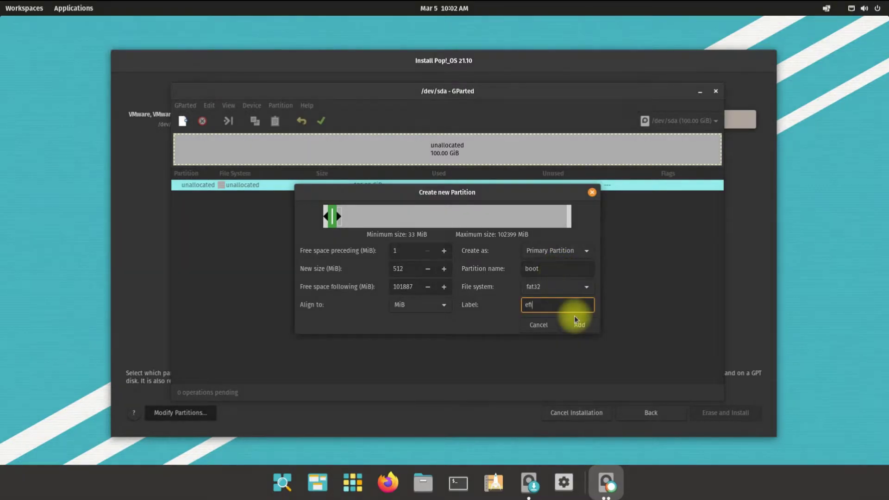
pyautogui.write(' system')
pyautogui.click(577, 319)
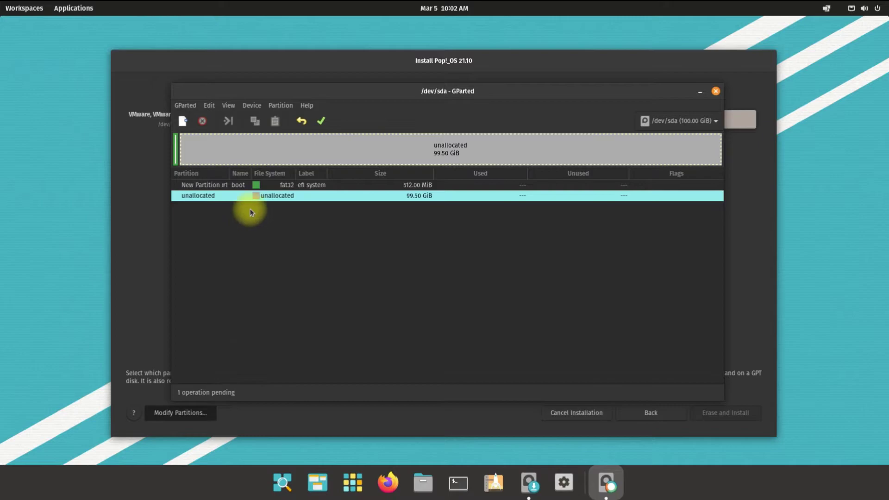
# Step: Add a new 40000 MiB ext4 partition named and labelled root in the free space
pyautogui.rightClick(254, 196)
pyautogui.click(268, 204)
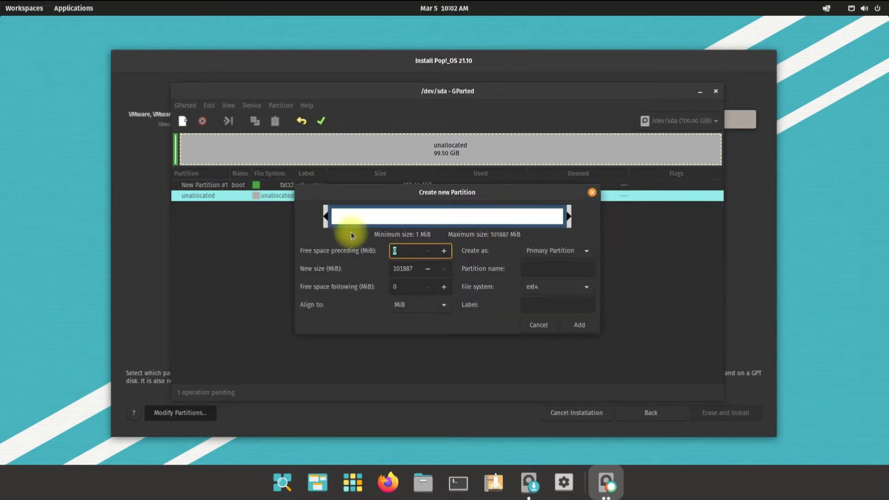
pyautogui.press('Tab')
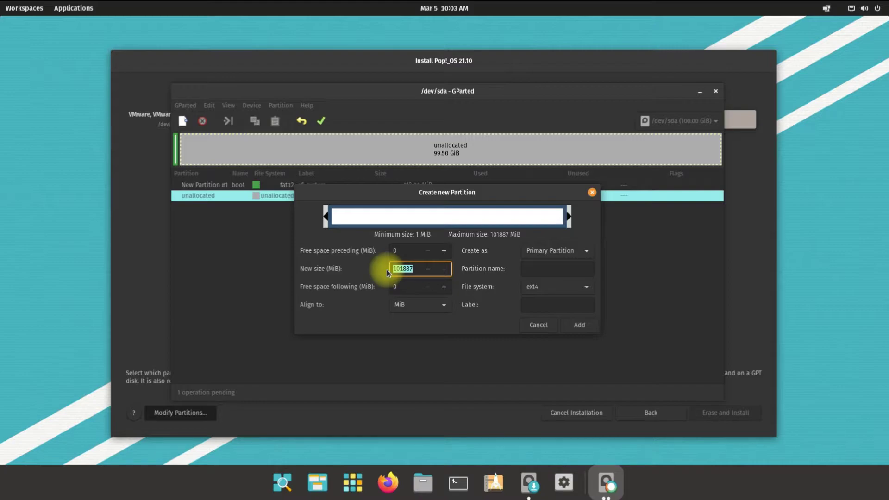
pyautogui.write('40000')
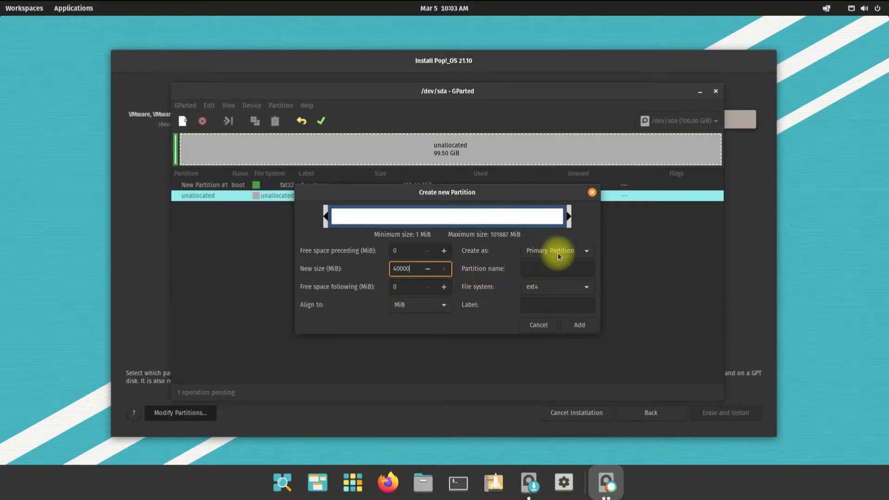
pyautogui.click(553, 274)
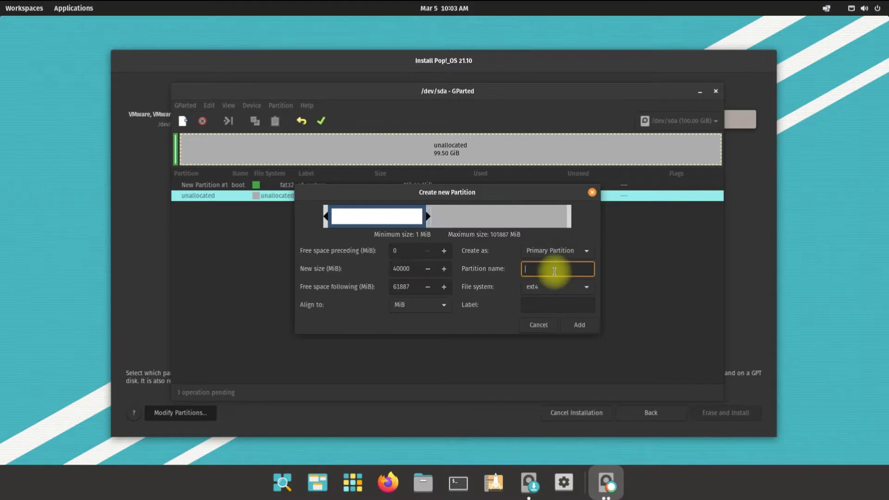
pyautogui.write('root')
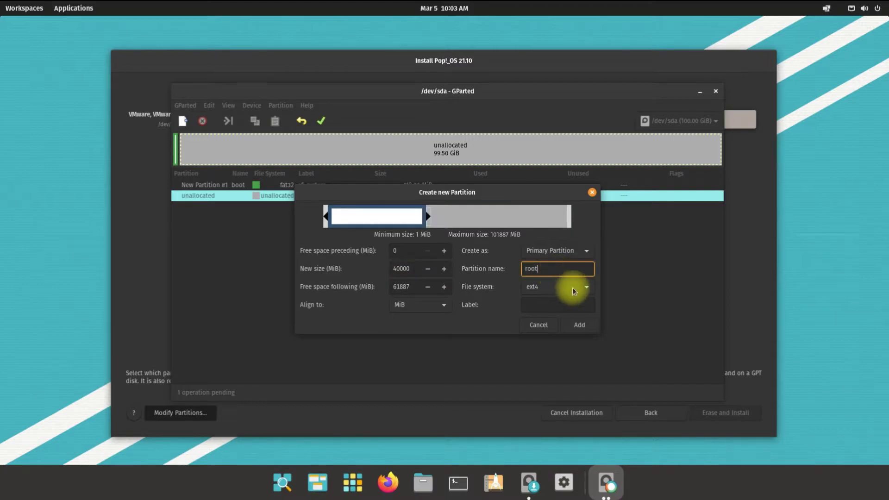
pyautogui.click(571, 288)
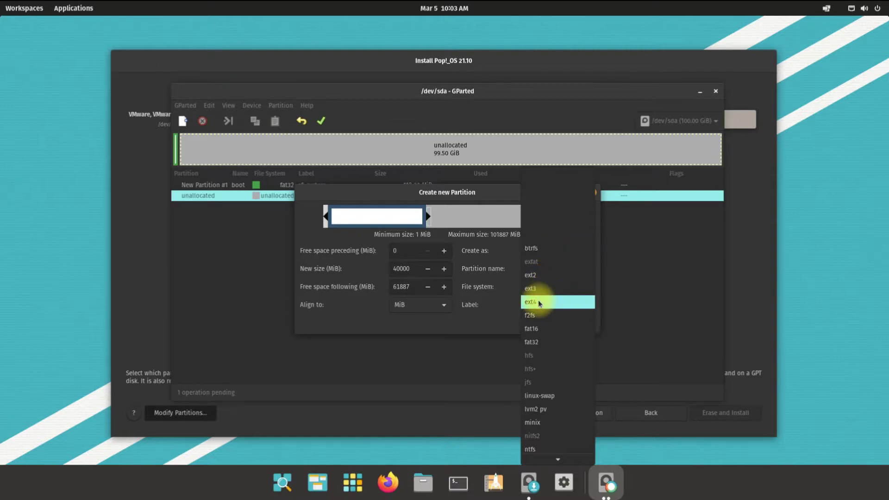
pyautogui.click(544, 301)
pyautogui.write('roo')
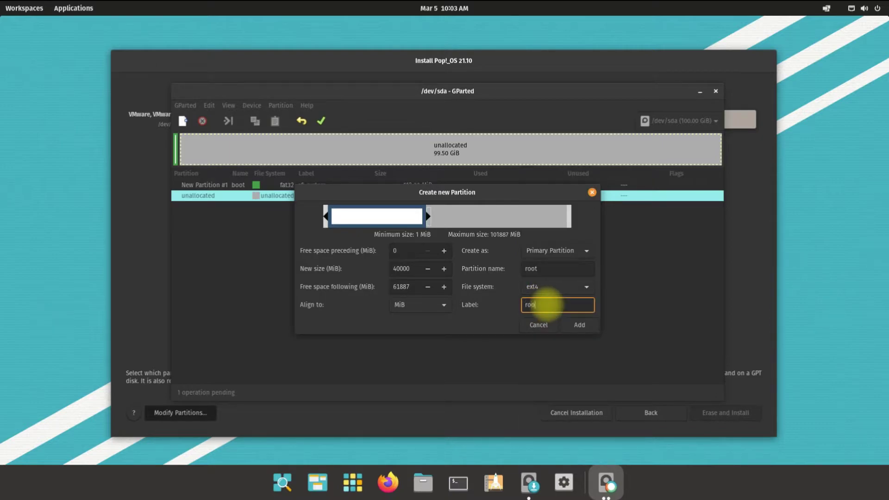
pyautogui.write('t')
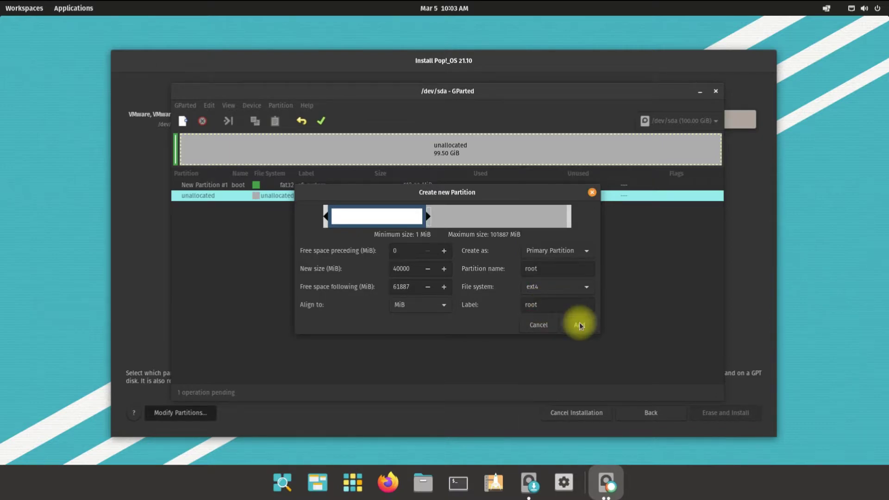
pyautogui.click(579, 325)
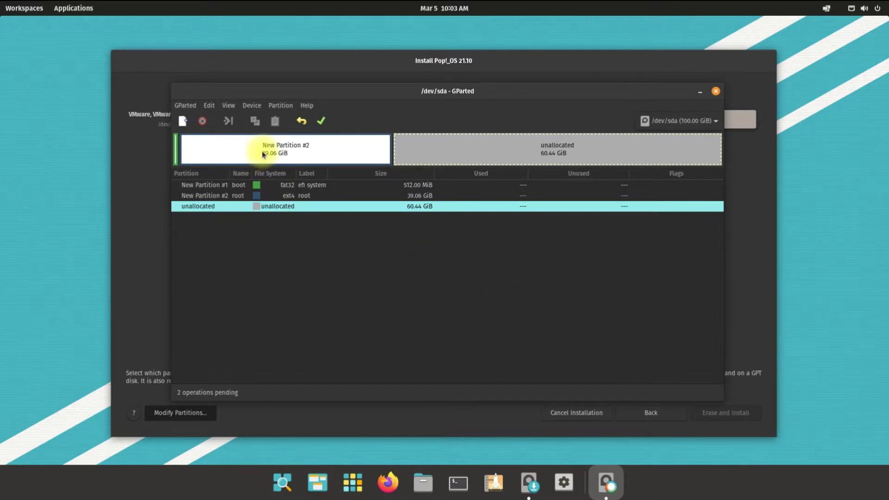
# Step: Add a new 30000 MiB ext4 partition named and labelled home in the free space
pyautogui.rightClick(240, 206)
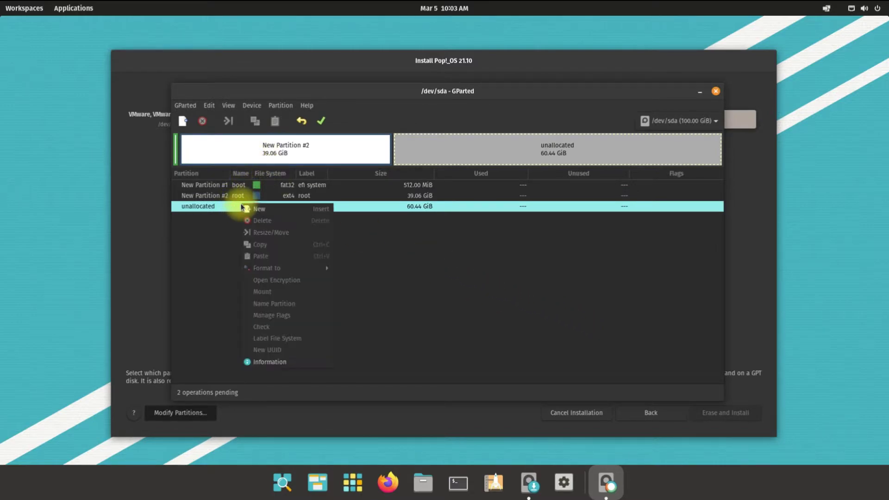
pyautogui.click(269, 215)
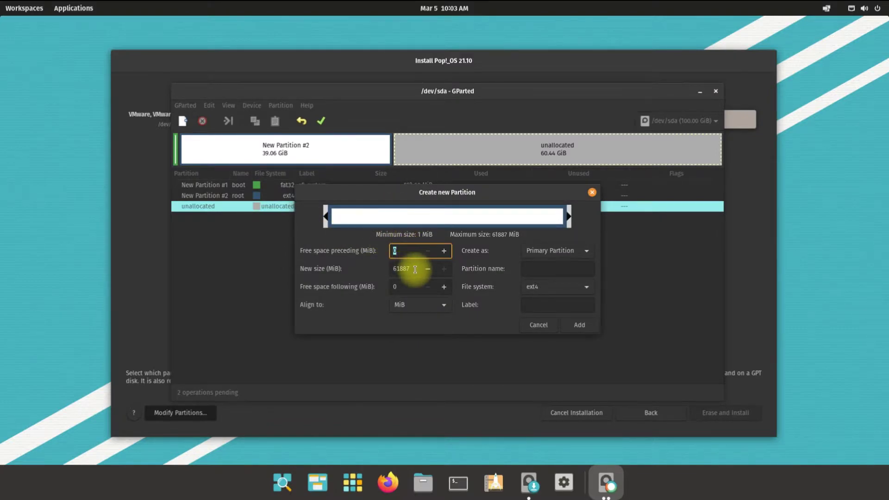
pyautogui.doubleClick(415, 268)
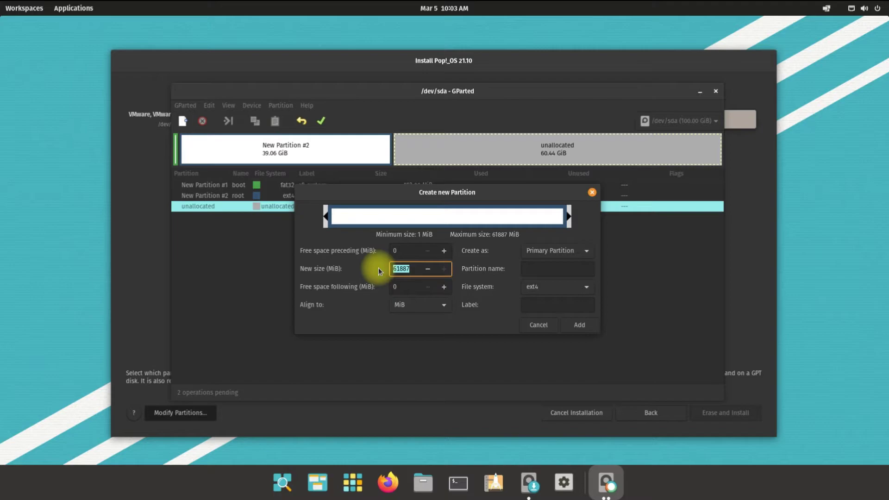
pyautogui.write('300')
pyautogui.write('00')
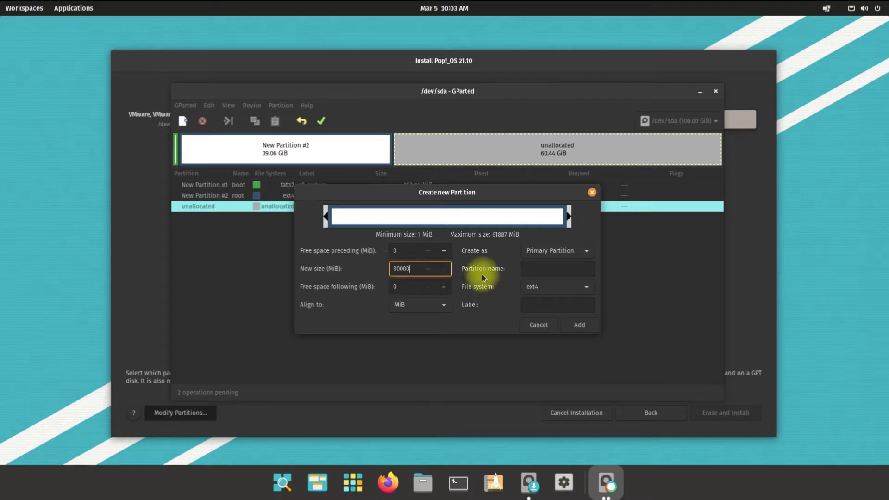
pyautogui.click(554, 271)
pyautogui.write('h')
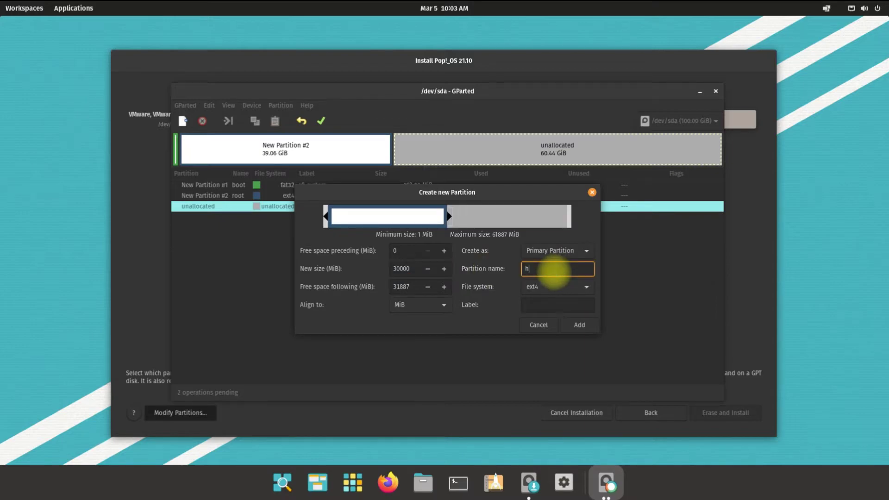
pyautogui.write('ome')
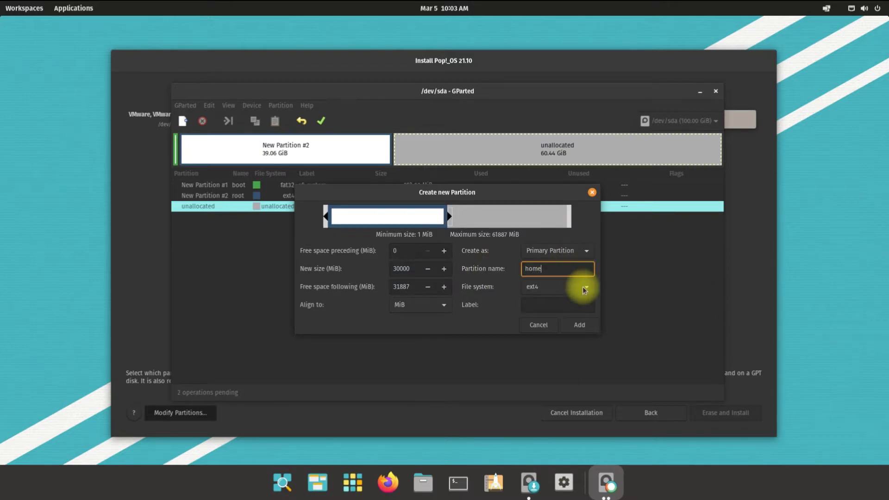
pyautogui.click(557, 304)
pyautogui.write('h')
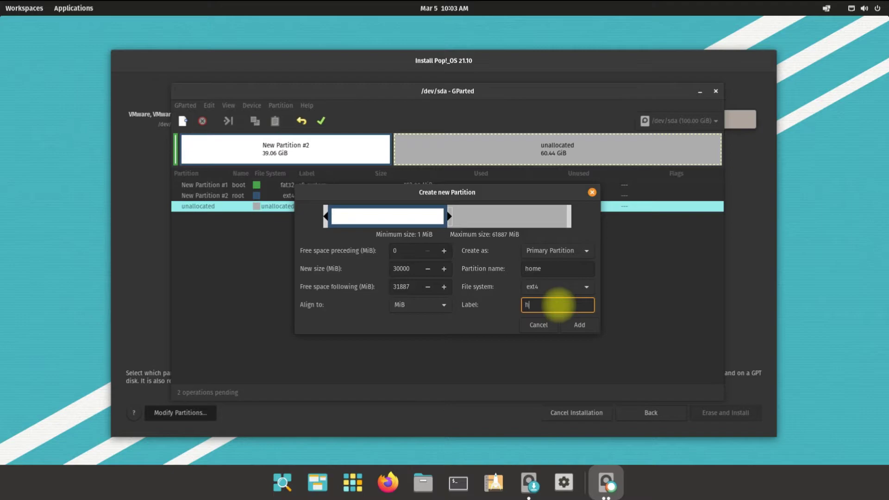
pyautogui.write('ome')
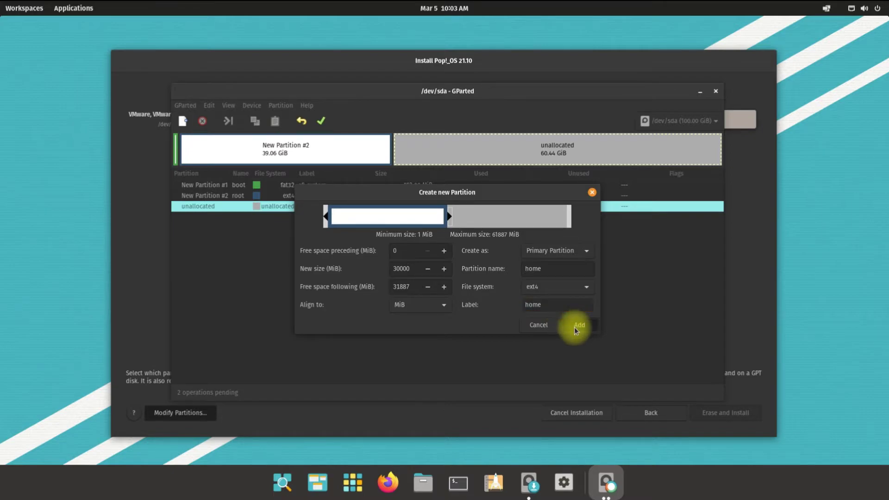
pyautogui.click(575, 328)
# Step: Add a new 8192 MiB primary linux-swap partition named and labelled swap
pyautogui.rightClick(239, 220)
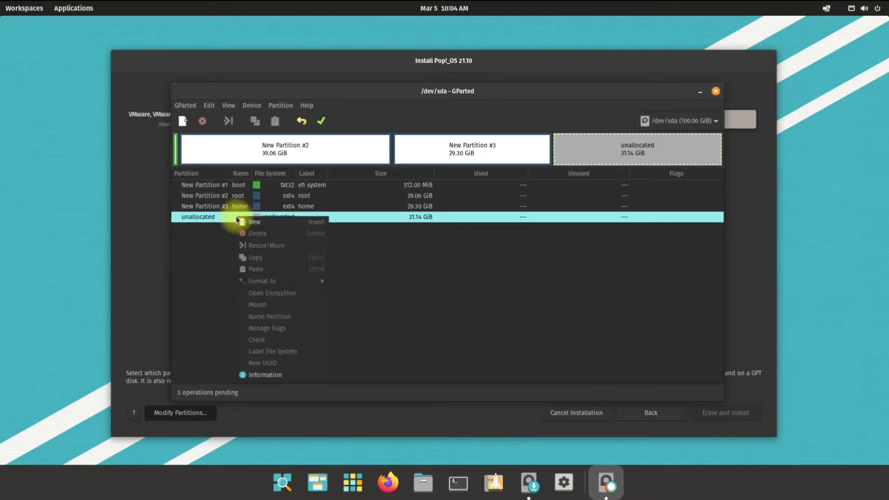
pyautogui.click(247, 222)
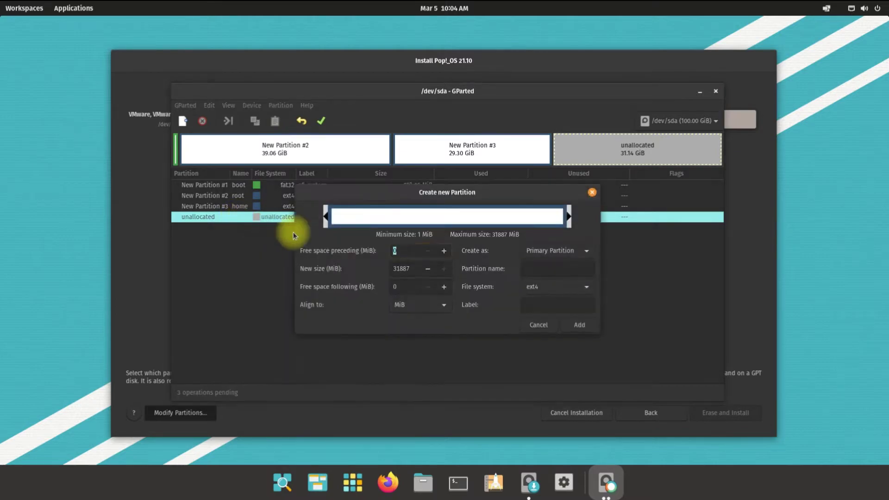
pyautogui.doubleClick(392, 270)
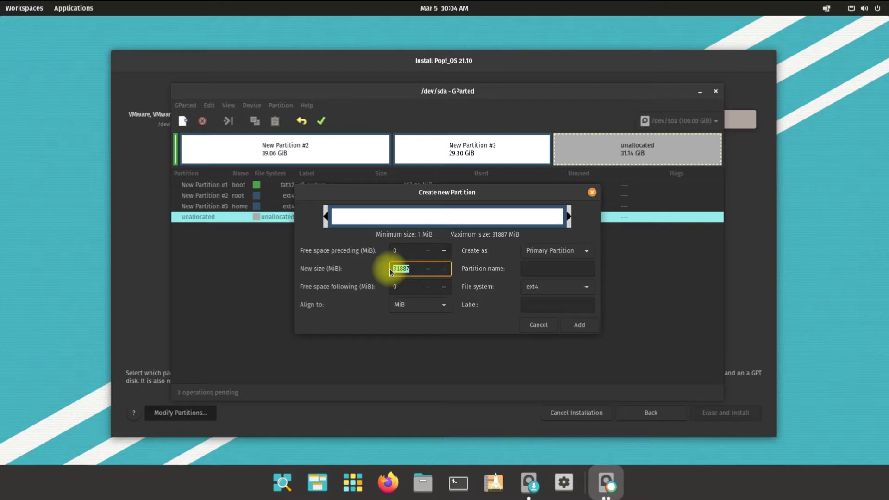
pyautogui.write('8192')
pyautogui.click(544, 252)
pyautogui.click(580, 289)
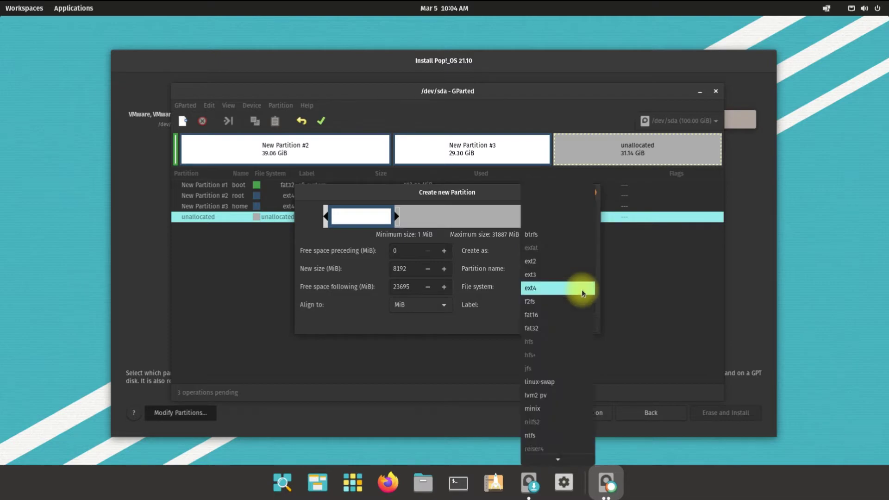
pyautogui.click(559, 381)
pyautogui.click(541, 269)
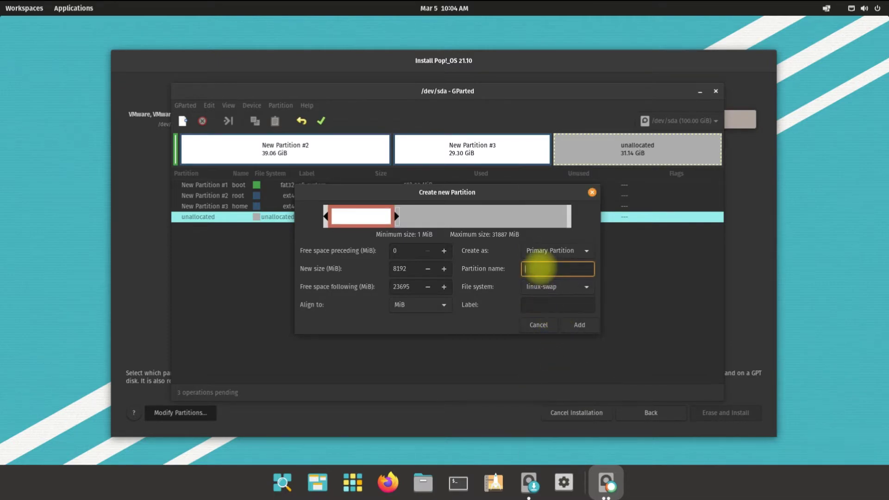
pyautogui.write('swap')
pyautogui.press('Tab')
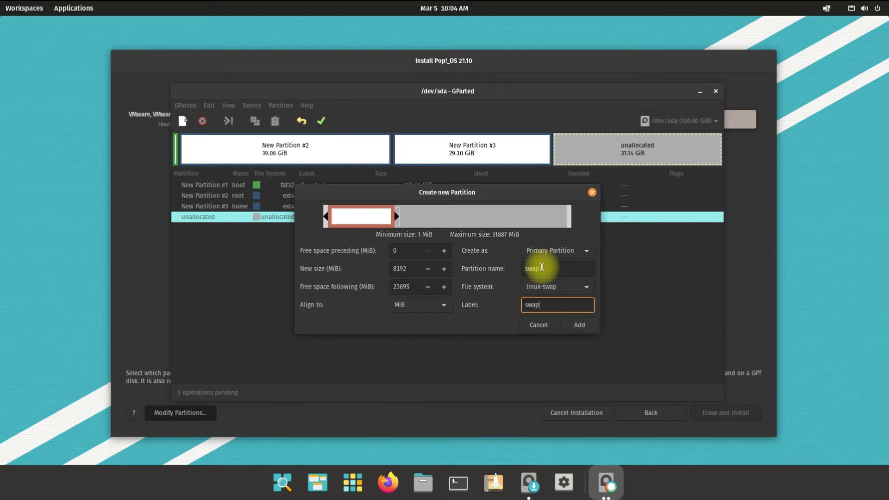
pyautogui.click(579, 325)
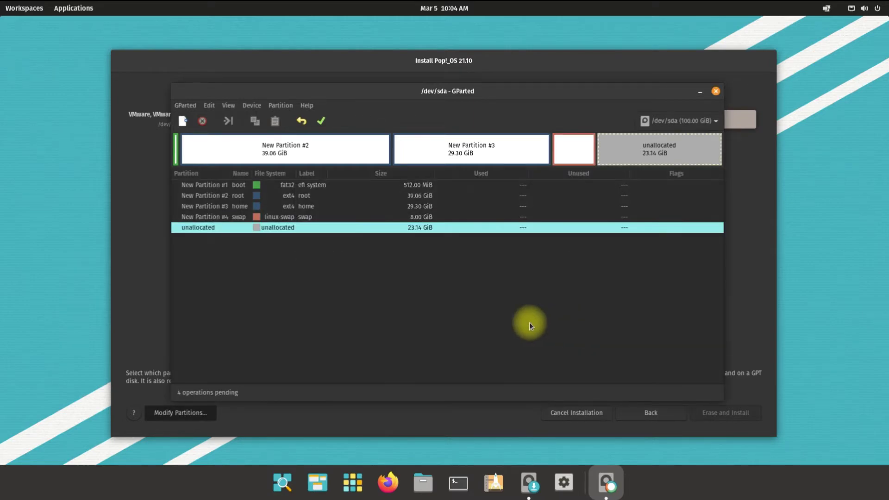
# Step: Add an ext4 partition named and labelled recovery filling the remaining 23.14 GiB
pyautogui.rightClick(271, 227)
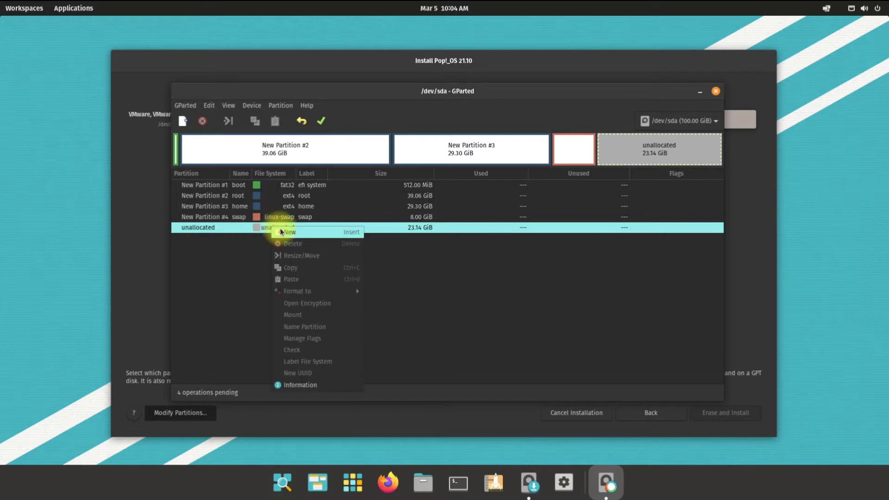
pyautogui.click(281, 231)
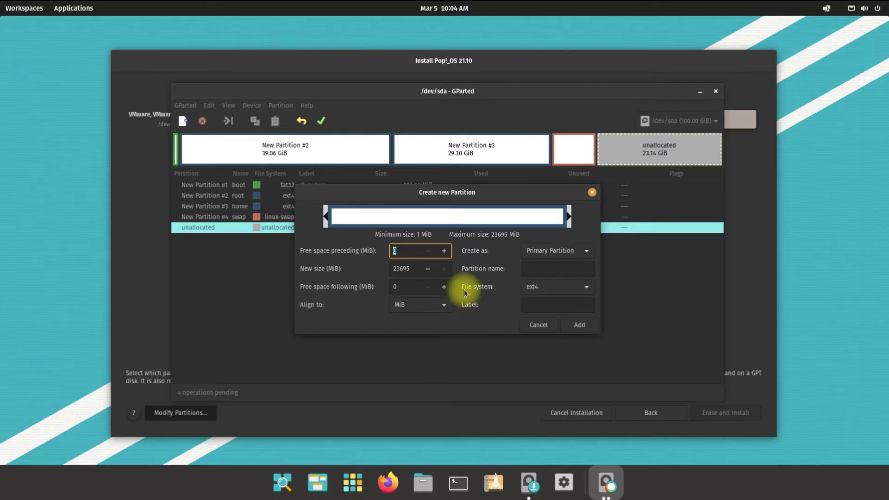
pyautogui.click(537, 268)
pyautogui.write('recovery')
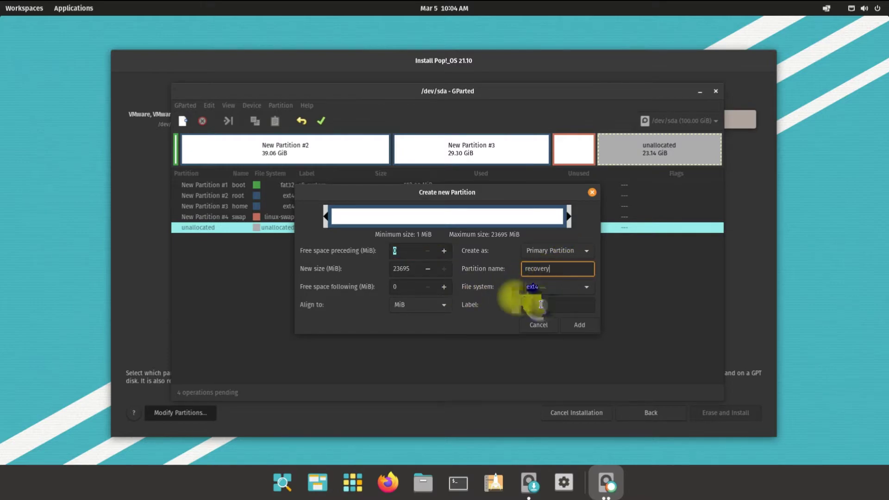
pyautogui.click(536, 305)
pyautogui.write('recovery')
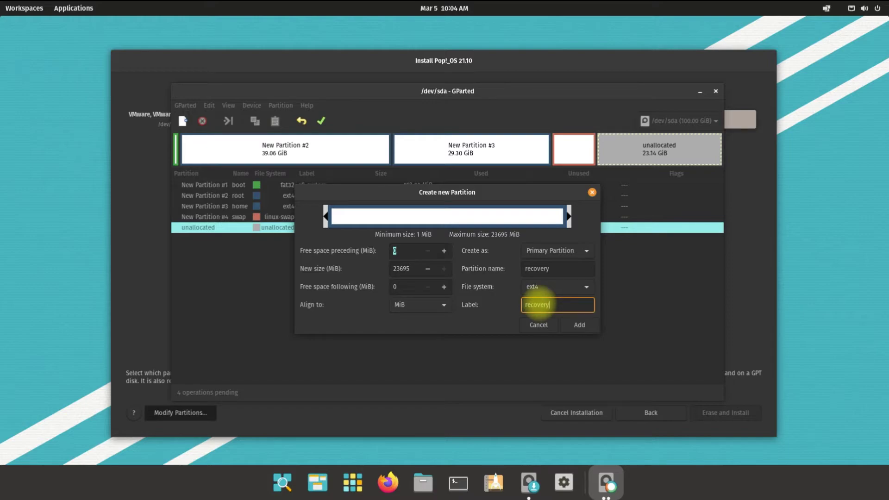
pyautogui.click(588, 321)
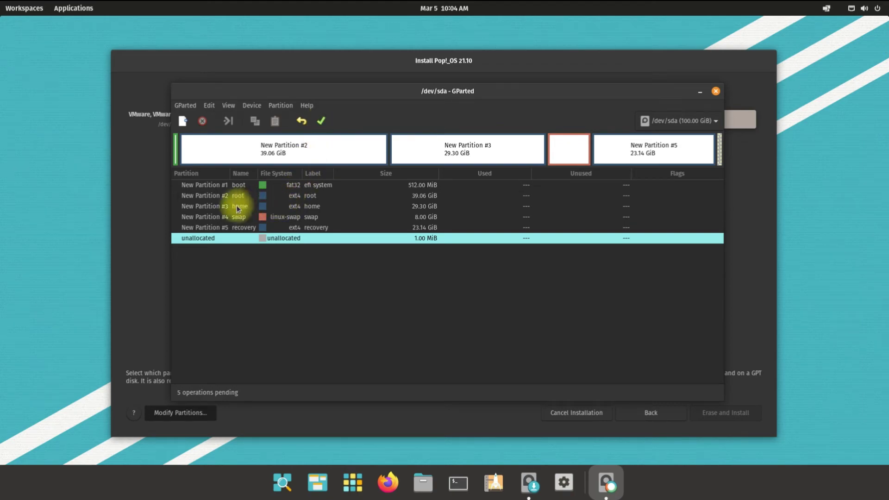
# Step: Apply all five pending operations, creating /dev/sda1–sda5, and close the completion report
pyautogui.click(319, 120)
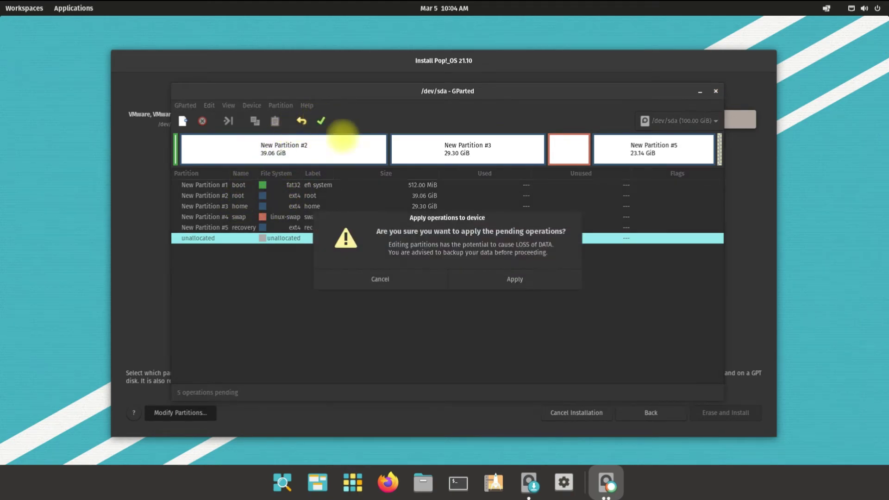
pyautogui.click(527, 281)
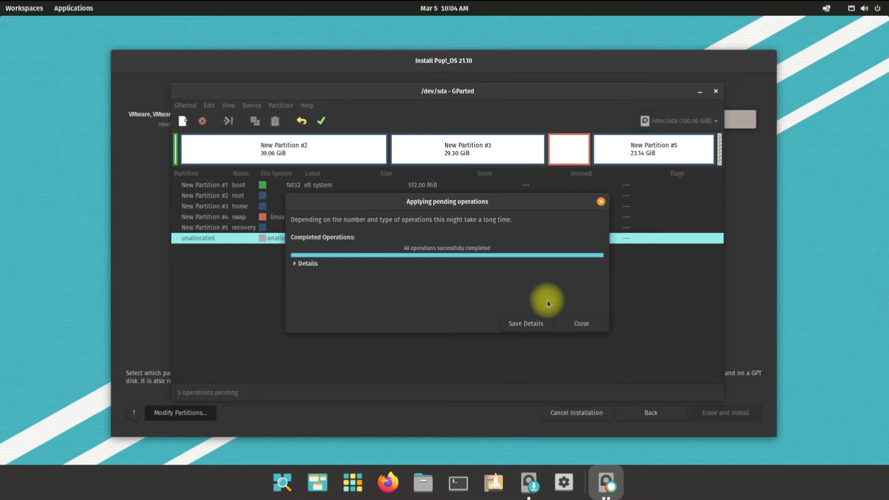
pyautogui.click(569, 320)
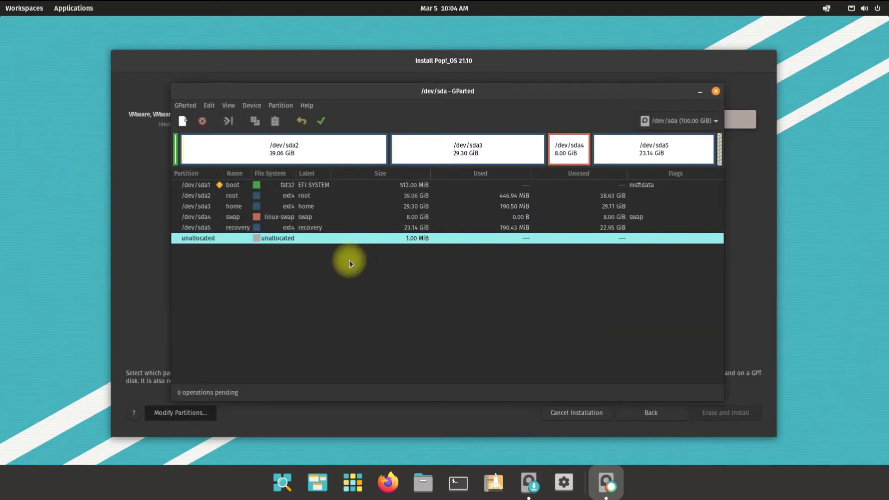
# Step: Set the esp (and boot) flag on /dev/sda1 via Manage Flags, replacing msftdata
pyautogui.click(325, 188)
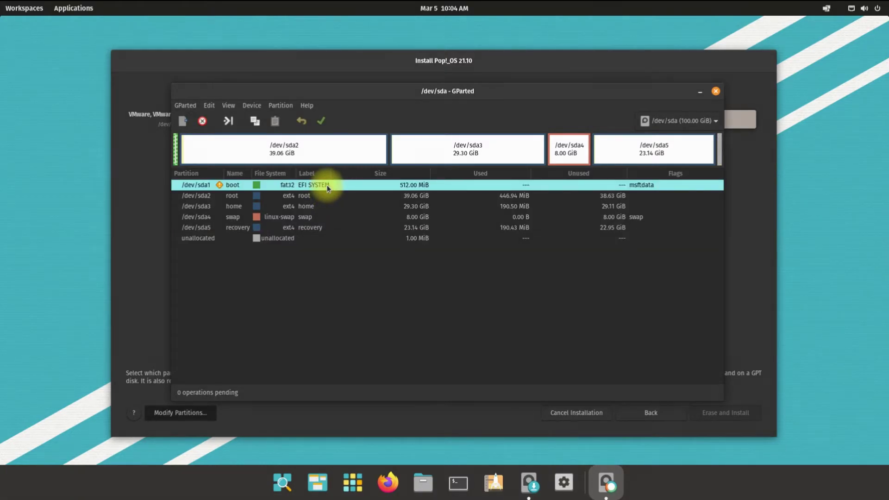
pyautogui.rightClick(327, 185)
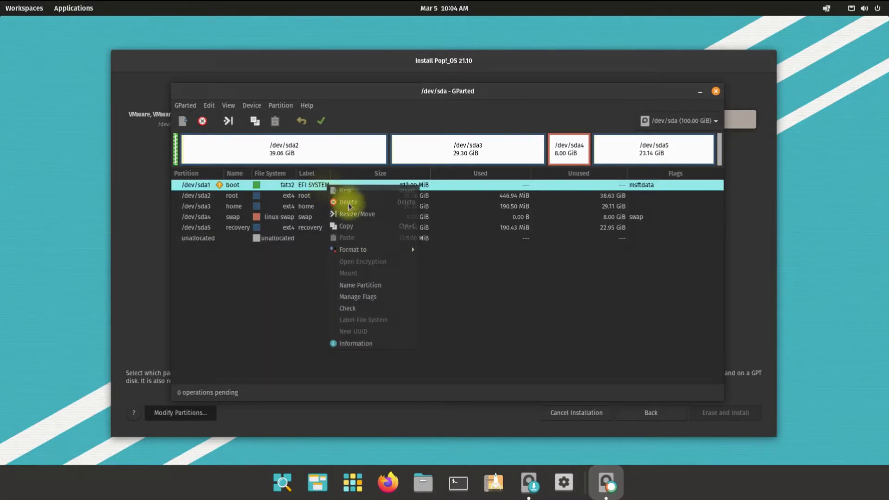
pyautogui.click(371, 296)
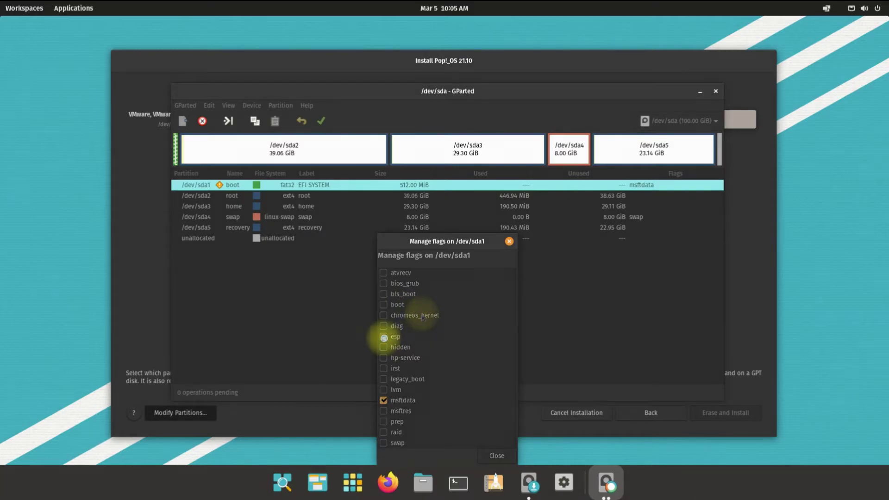
pyautogui.click(384, 337)
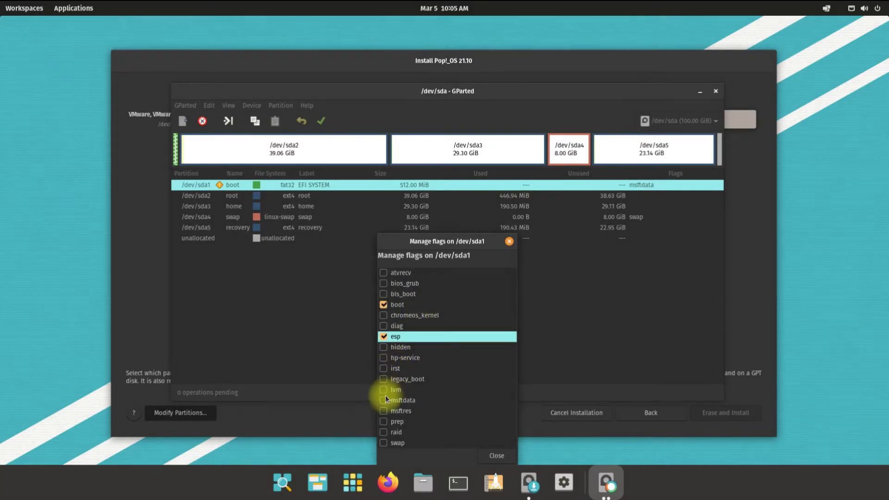
pyautogui.click(494, 453)
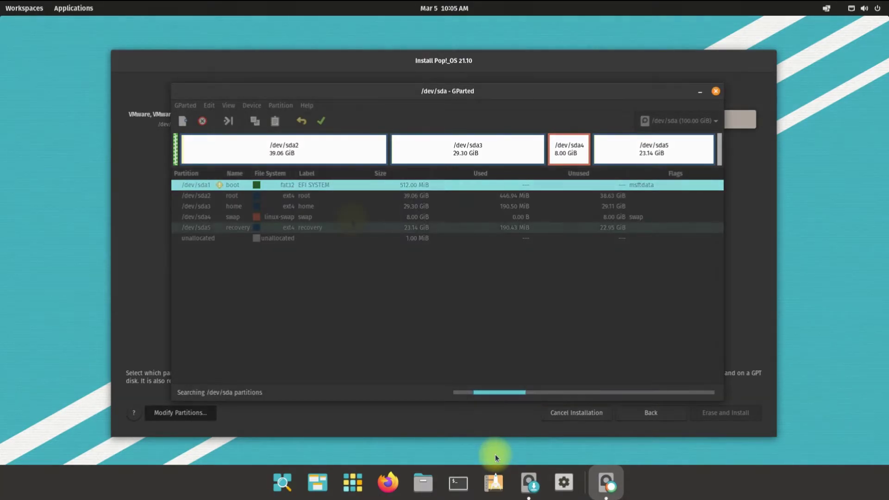
# Step: Review /dev/sda4's flags in Manage Flags, confirming only swap is ticked
pyautogui.rightClick(351, 218)
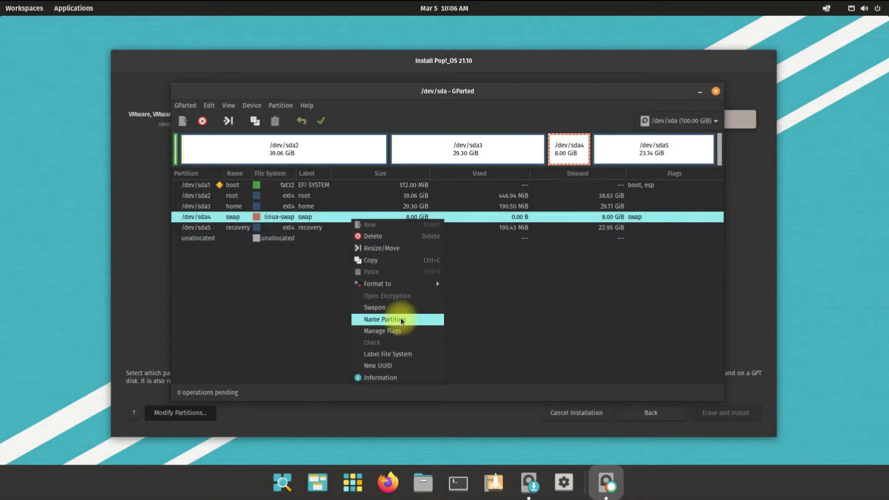
pyautogui.click(395, 331)
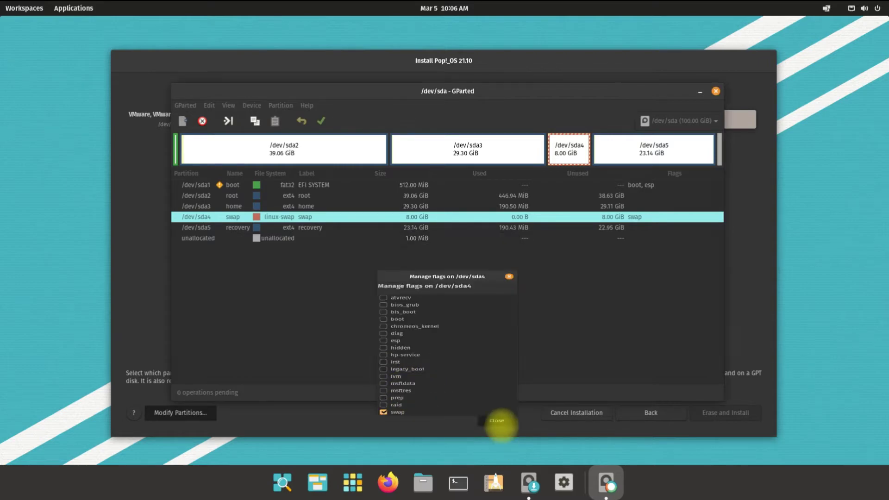
pyautogui.click(488, 451)
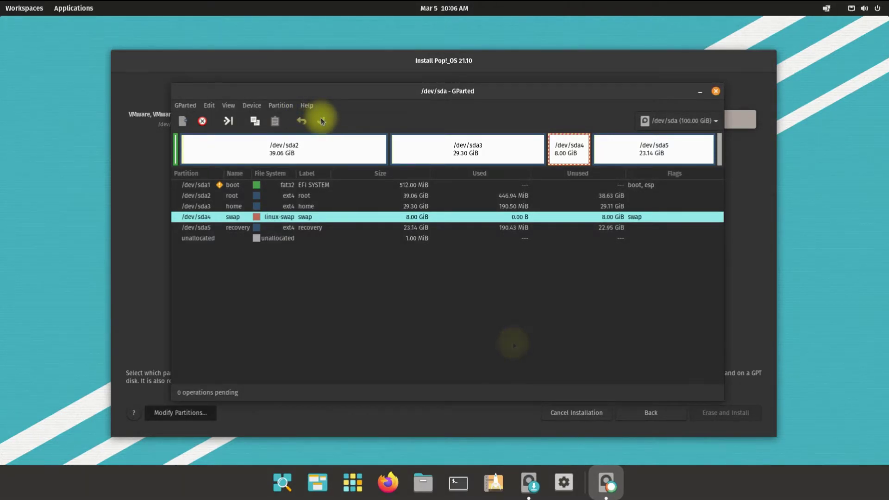
# Step: Back in the installer, use and format /dev/sda1 with the Boot (/boot/efi) role
pyautogui.click(714, 92)
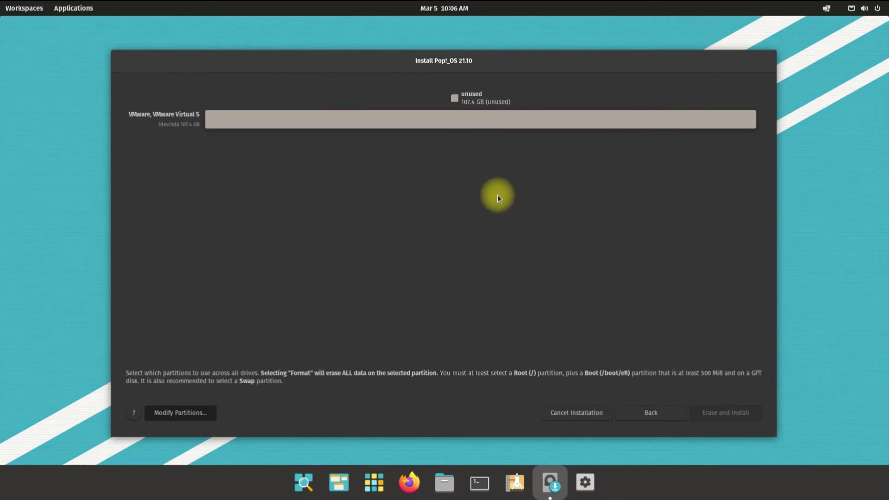
pyautogui.click(283, 120)
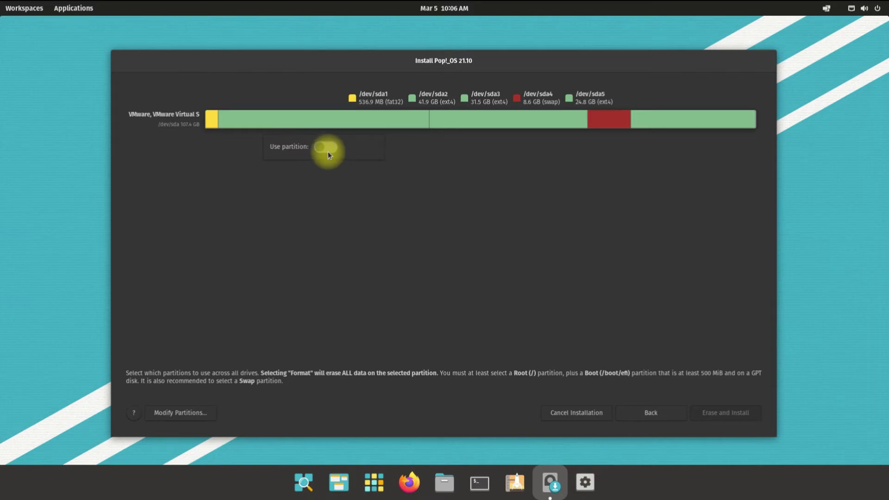
pyautogui.click(210, 122)
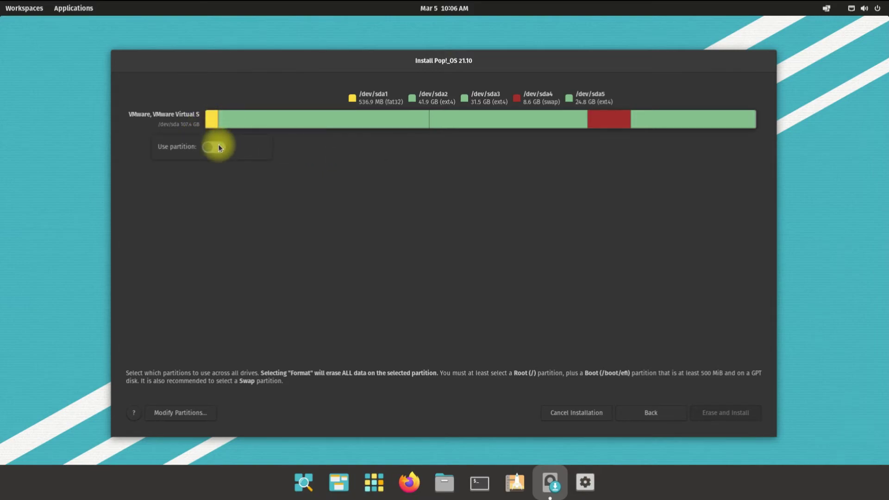
pyautogui.click(217, 146)
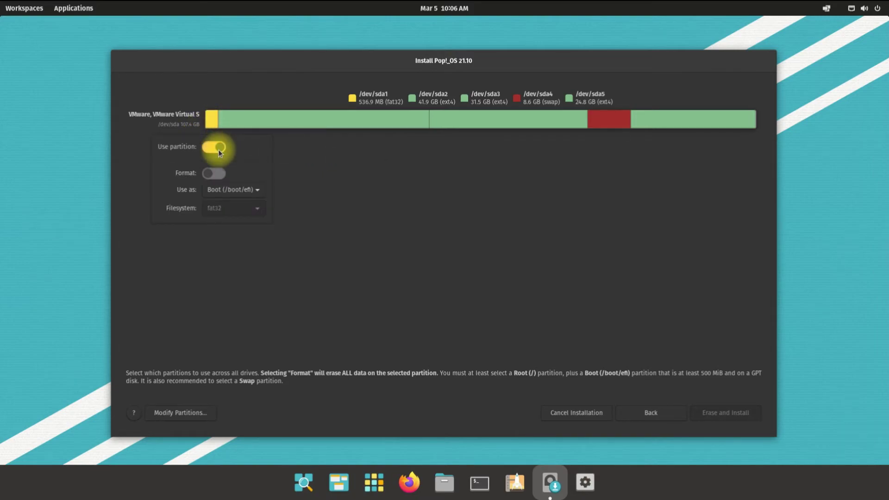
pyautogui.click(211, 174)
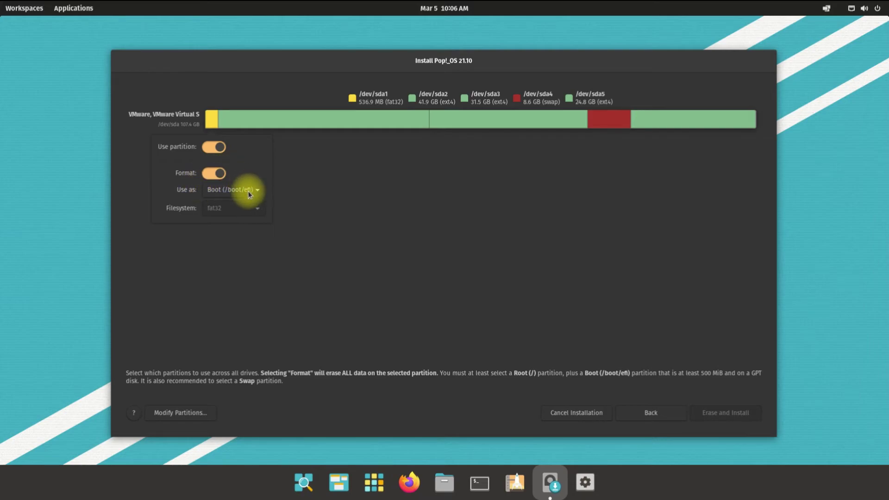
pyautogui.click(247, 191)
pyautogui.click(249, 194)
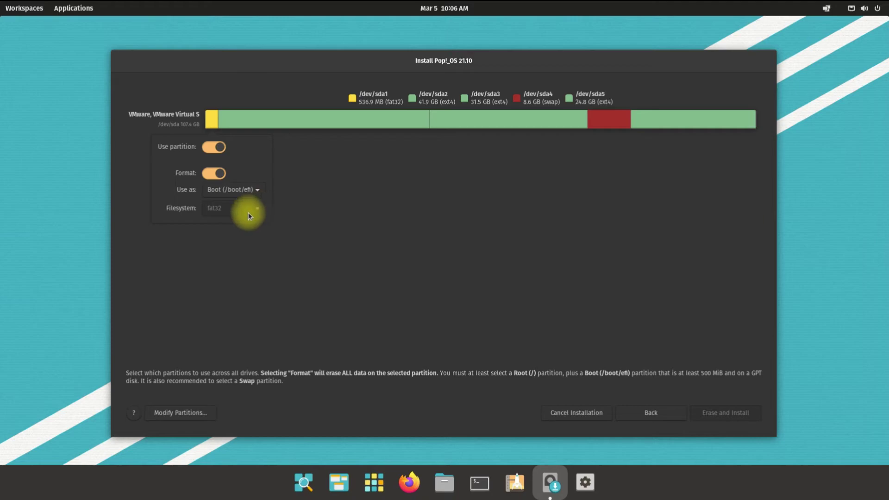
# Step: Use /dev/sda2 for the installation with the Root (/) role
pyautogui.click(319, 125)
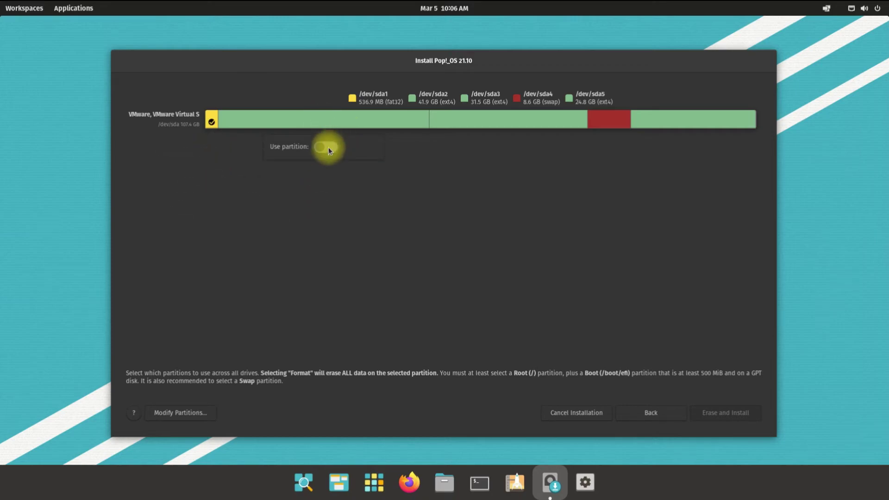
pyautogui.click(327, 147)
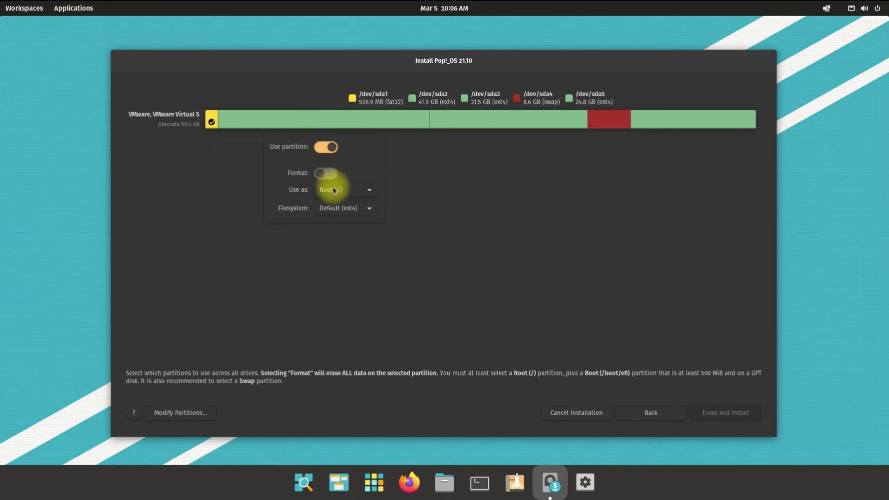
pyautogui.click(338, 190)
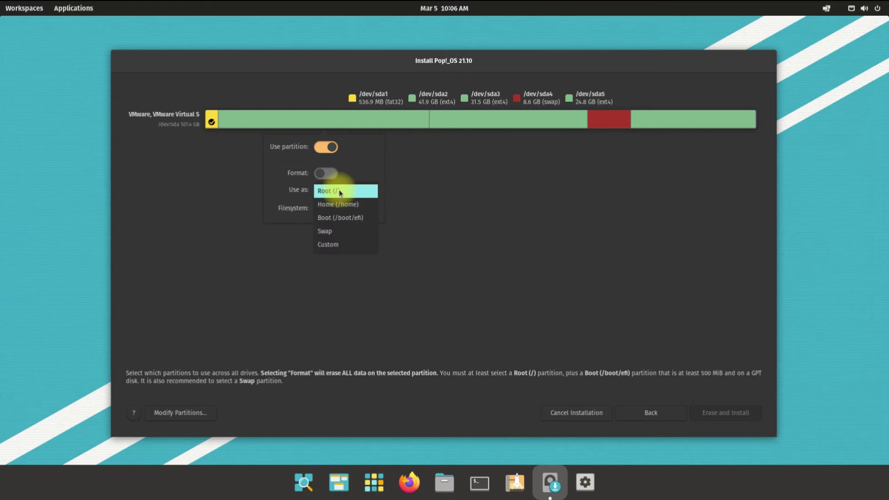
pyautogui.click(339, 190)
pyautogui.click(355, 208)
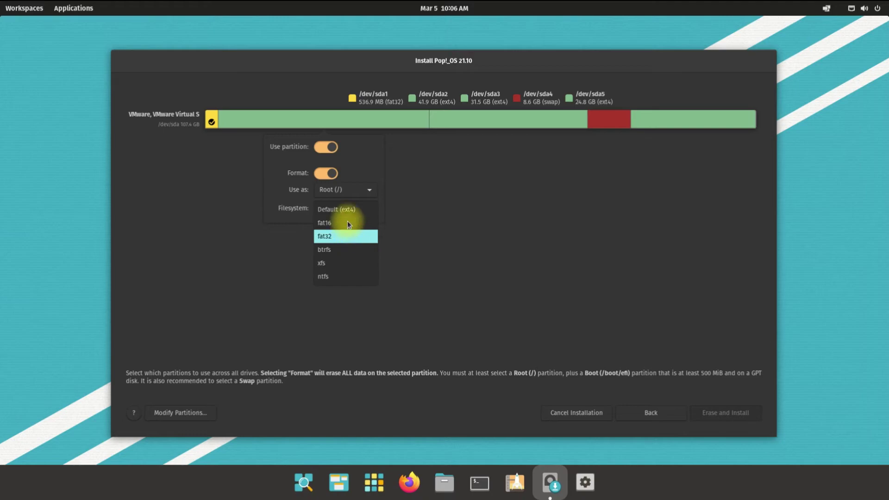
# Step: Finish sda2, then include /dev/sda3 in the installation as the /home partition
pyautogui.click(352, 211)
pyautogui.click(426, 206)
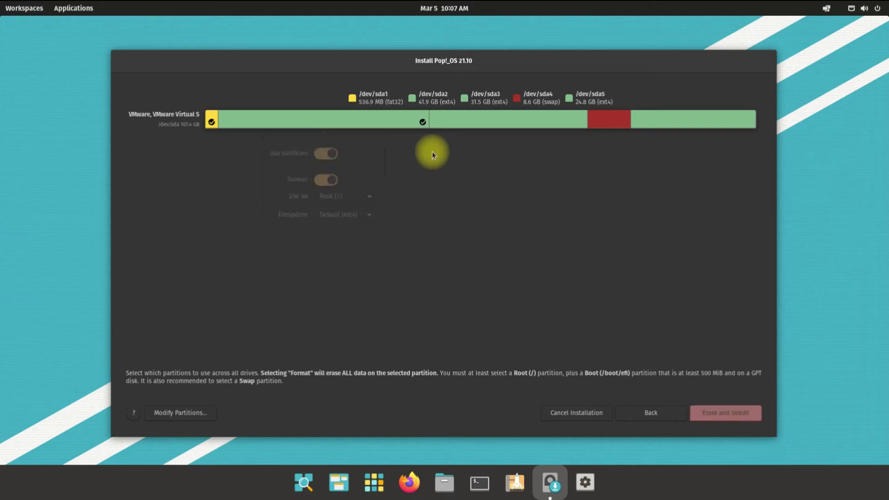
pyautogui.click(458, 120)
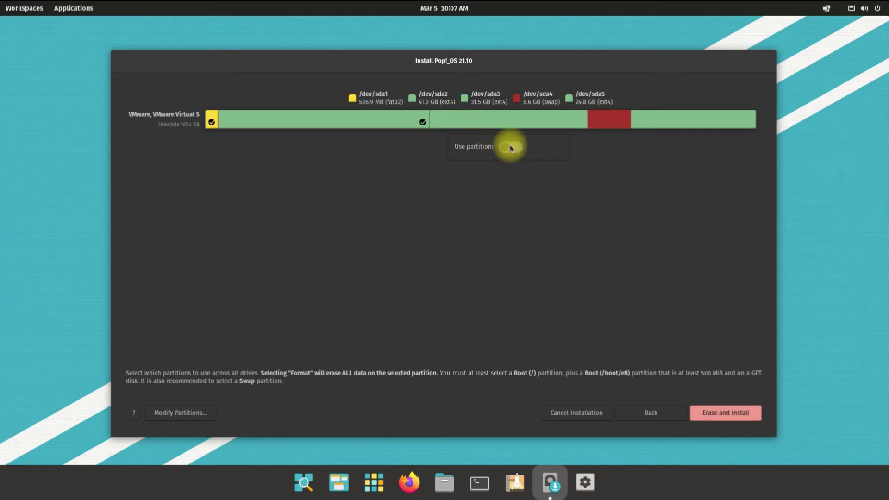
pyautogui.click(512, 146)
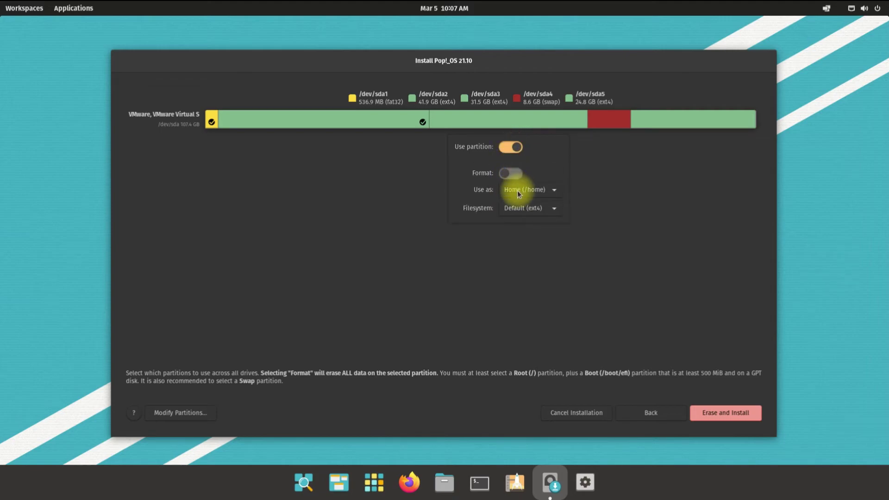
pyautogui.click(515, 176)
pyautogui.click(624, 187)
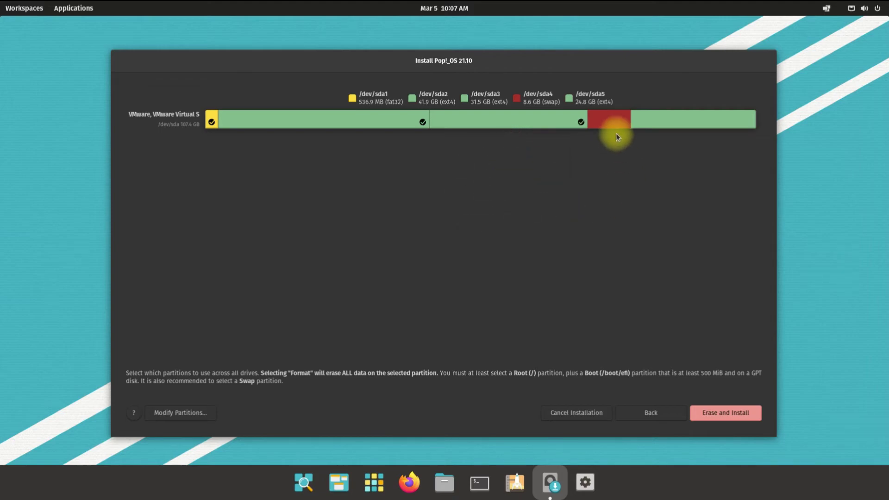
# Step: Use /dev/sda4 as swap space
pyautogui.click(600, 119)
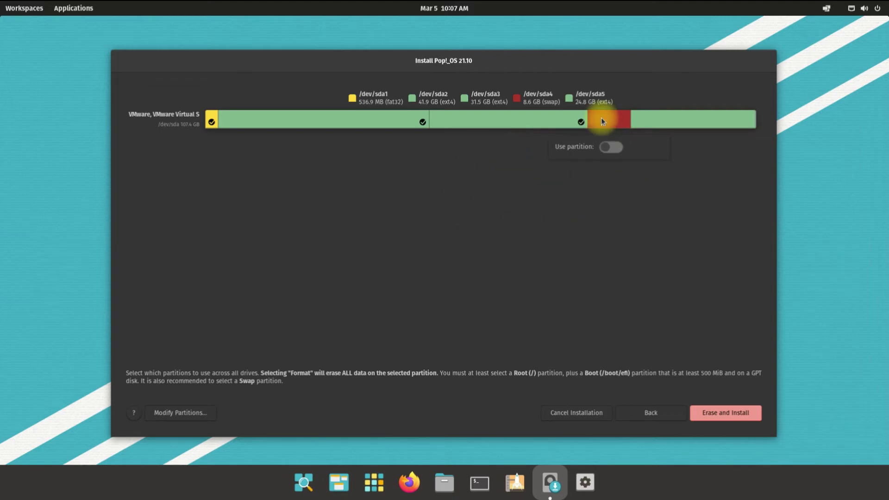
pyautogui.click(618, 149)
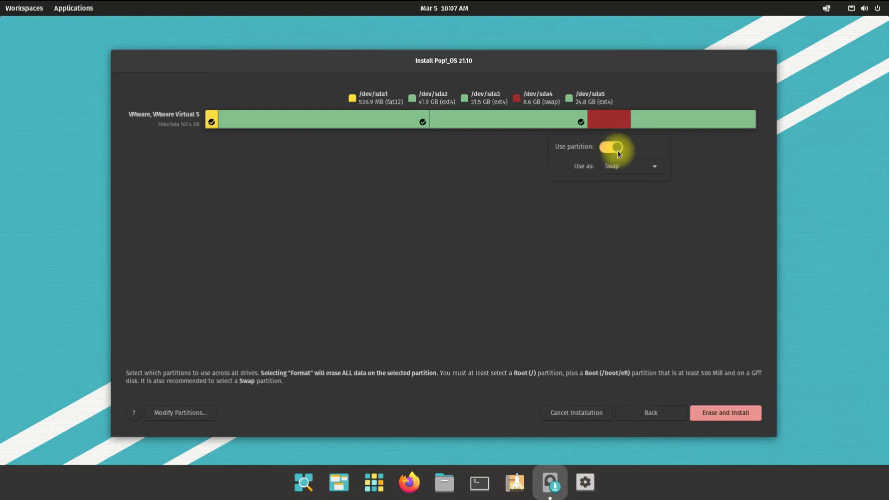
pyautogui.click(627, 201)
# Step: Include /dev/sda5, formatted, at the custom mount point /recovery with a chosen filesystem
pyautogui.click(659, 115)
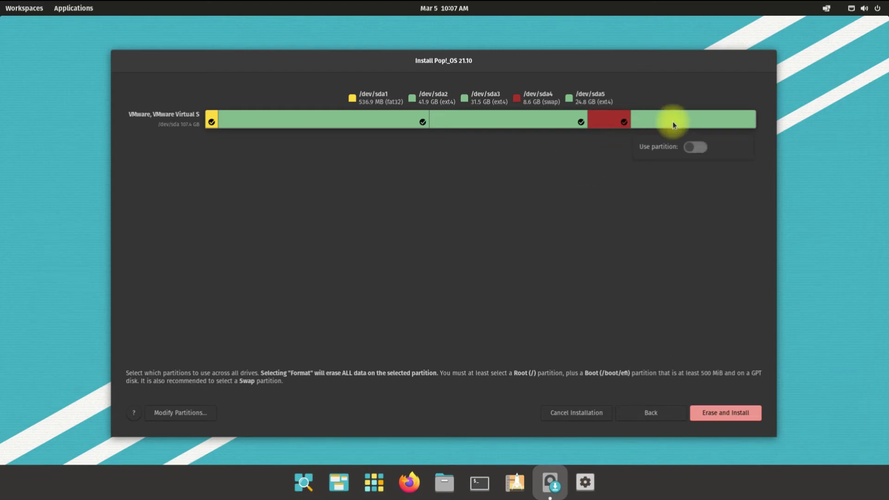
pyautogui.click(694, 147)
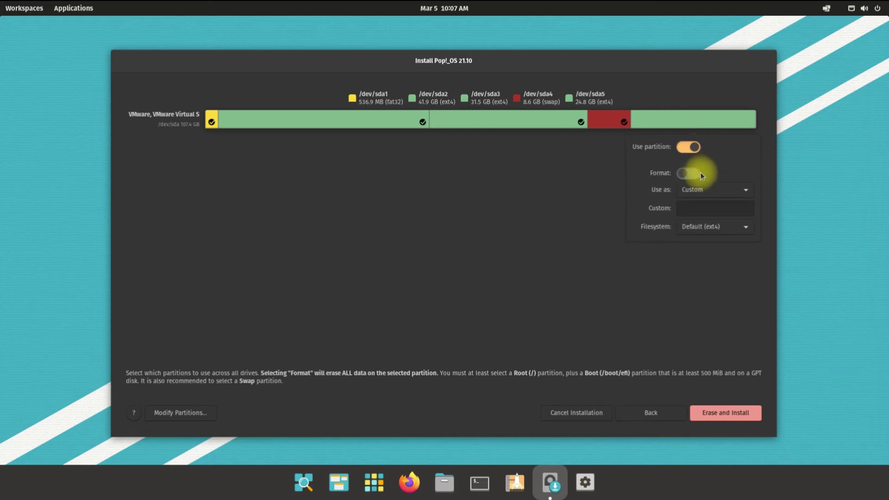
pyautogui.click(703, 209)
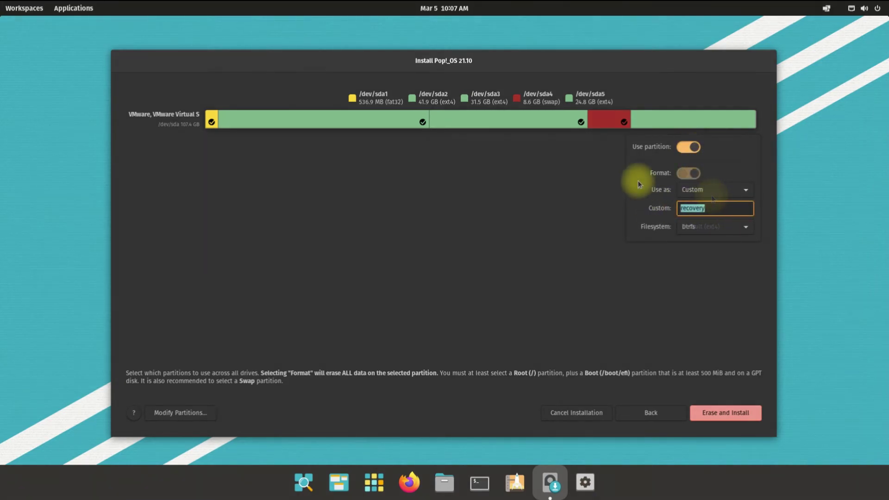
pyautogui.write('/re')
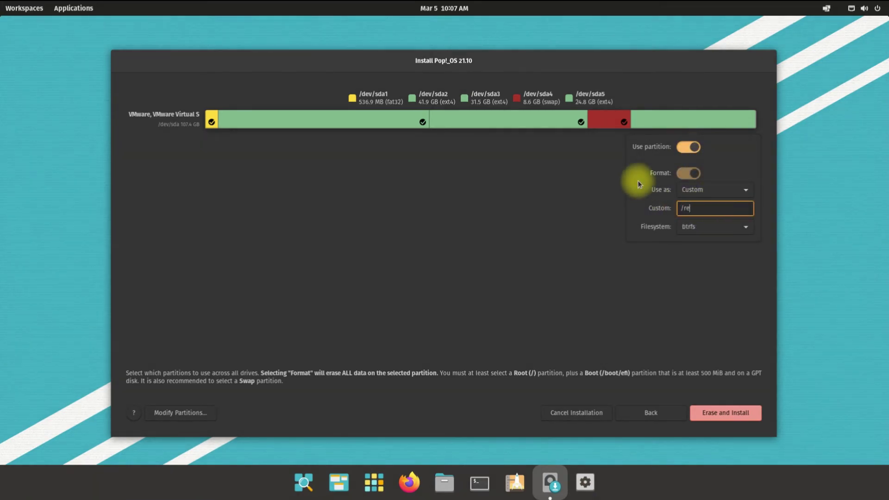
pyautogui.write('covery')
pyautogui.click(709, 228)
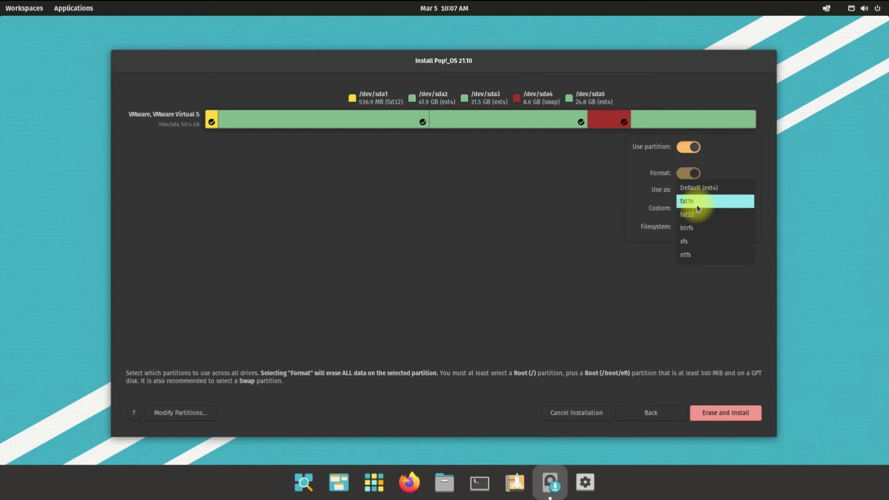
pyautogui.click(695, 188)
pyautogui.click(696, 278)
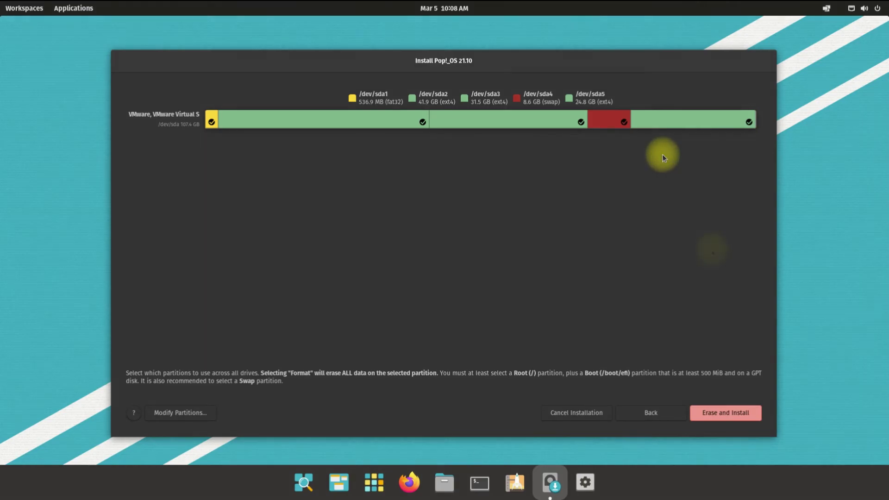
# Step: Choose Erase and Install, enter the full name, set and confirm the password, and start installing
pyautogui.click(719, 413)
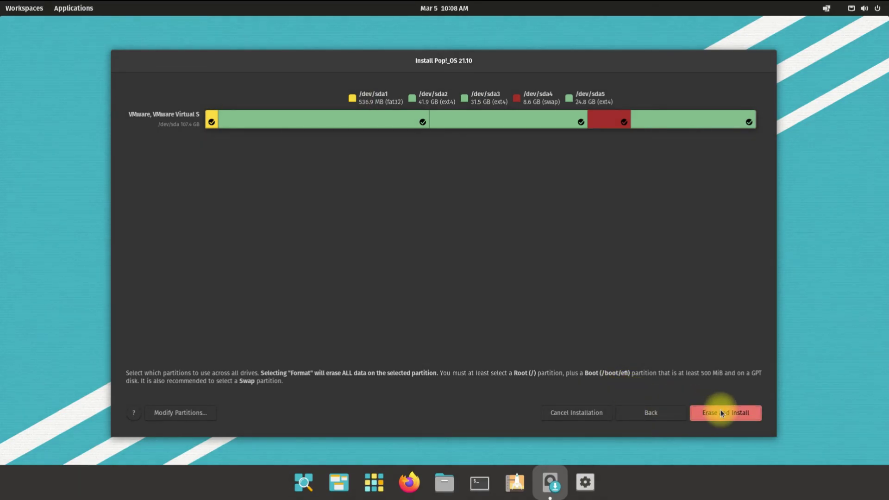
pyautogui.write('tech')
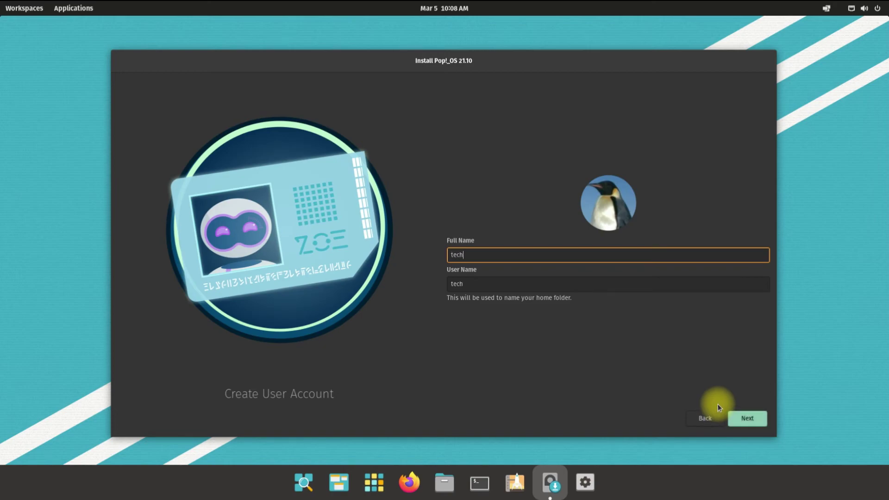
pyautogui.write('solutionz')
pyautogui.press('Return')
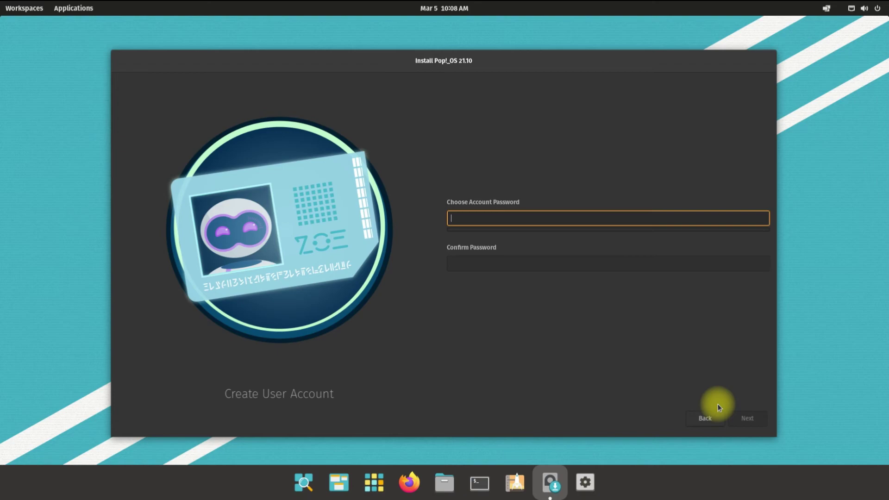
pyautogui.press('Tab')
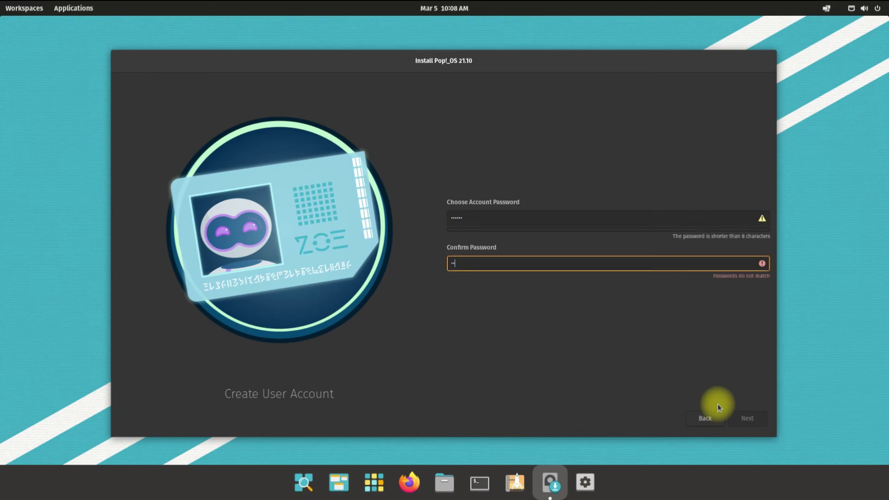
pyautogui.press('Return')
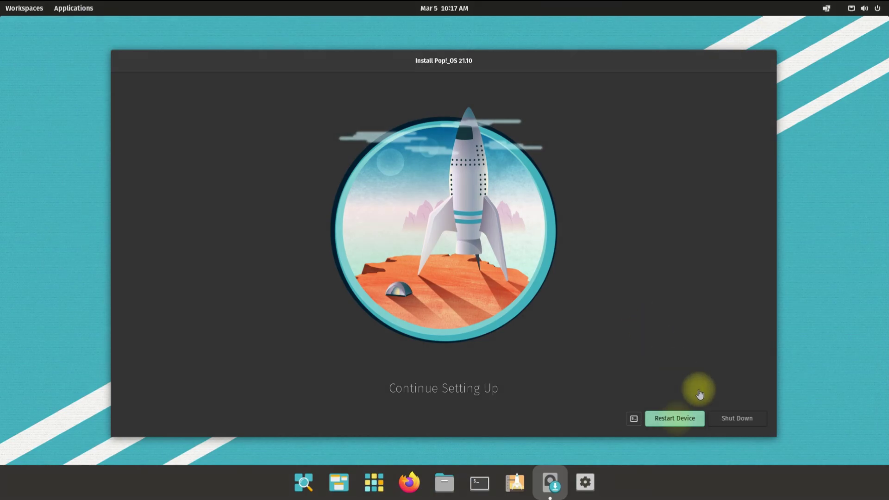
# Step: Restart the computer into the newly installed system
pyautogui.click(677, 418)
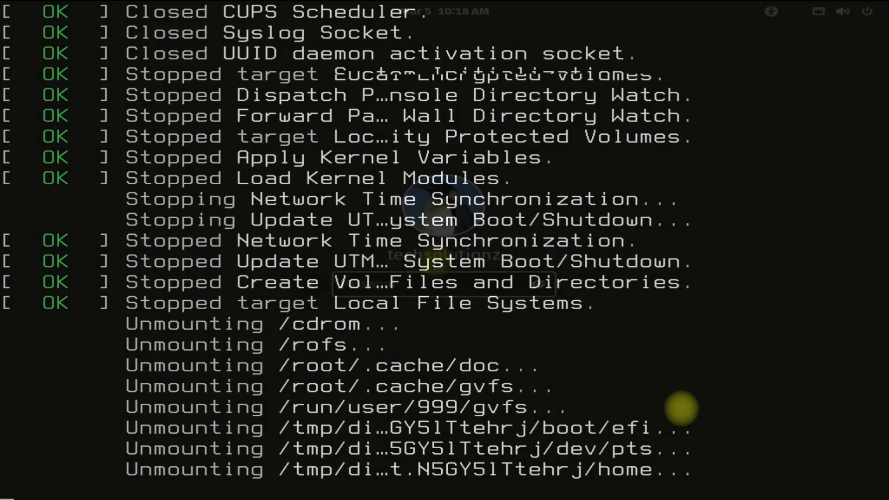
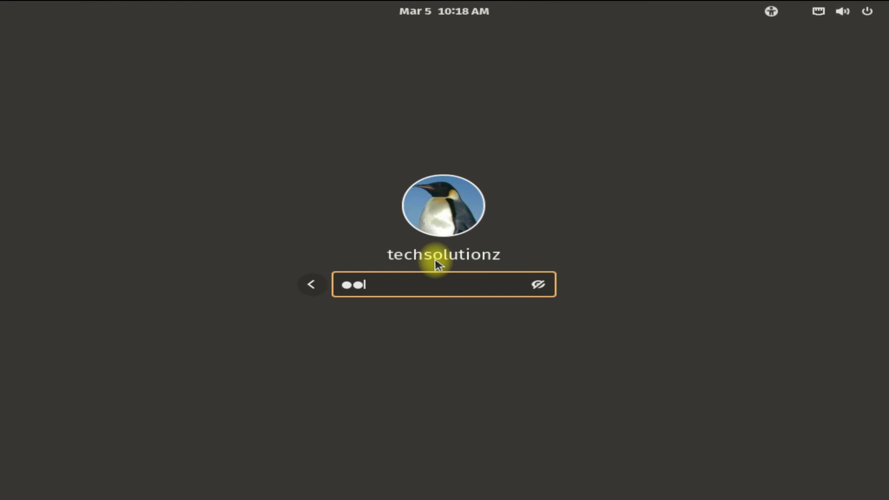
# Step: Log in to the new account with its password to reach the desktop
pyautogui.press('Return')
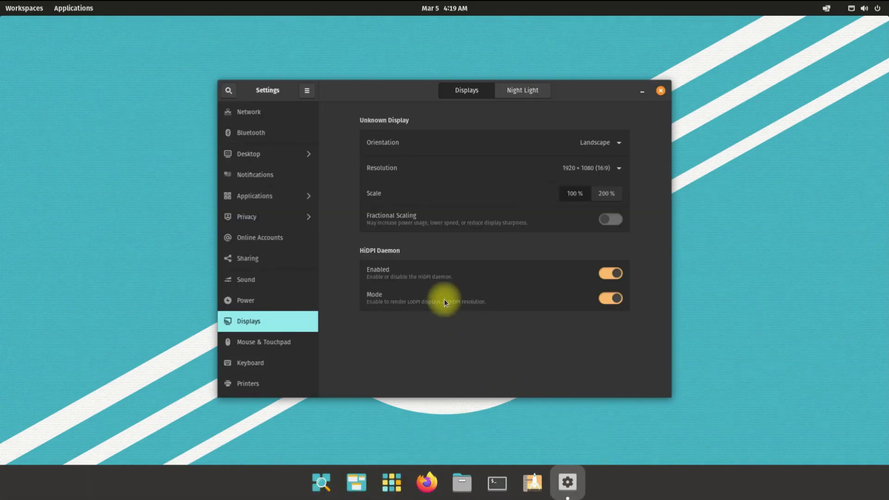
# Step: Close the Settings window, leaving the empty Pop!_OS desktop
pyautogui.click(662, 91)
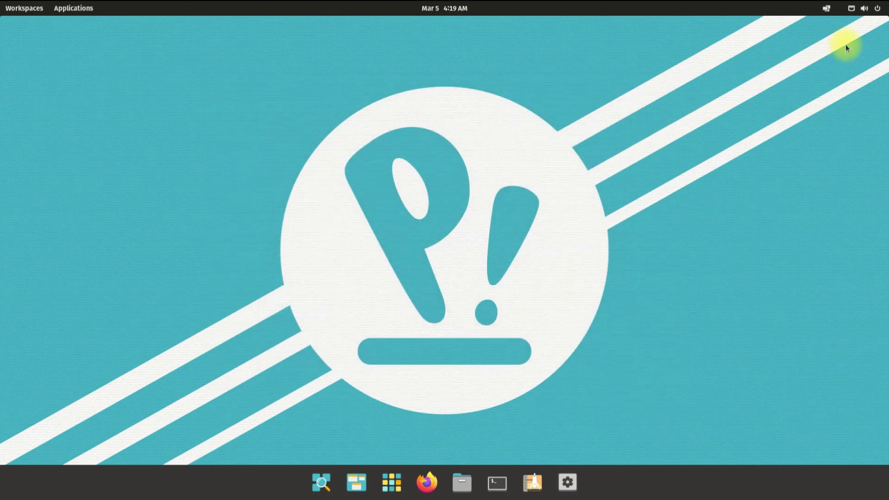